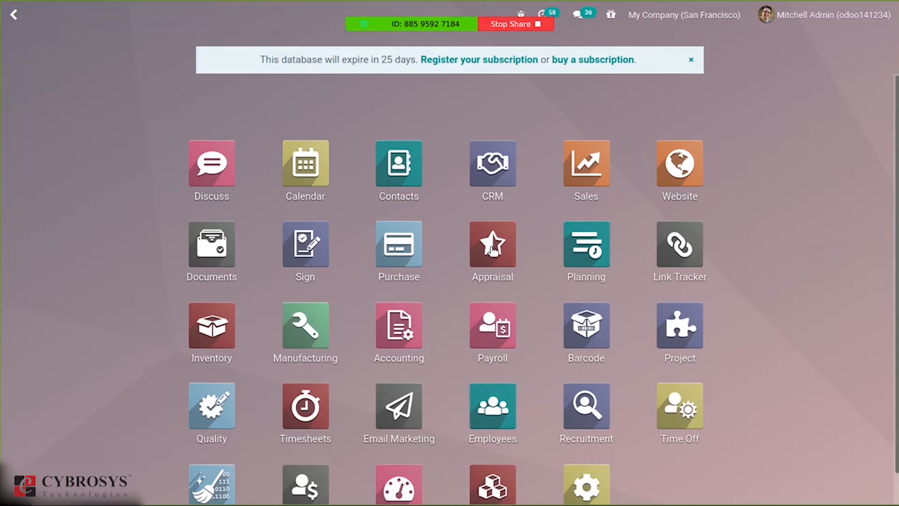
- Open the Purchase app, try the RFQ dashboard filters, and leave the list filtered to all late RFQs
click(403, 233)
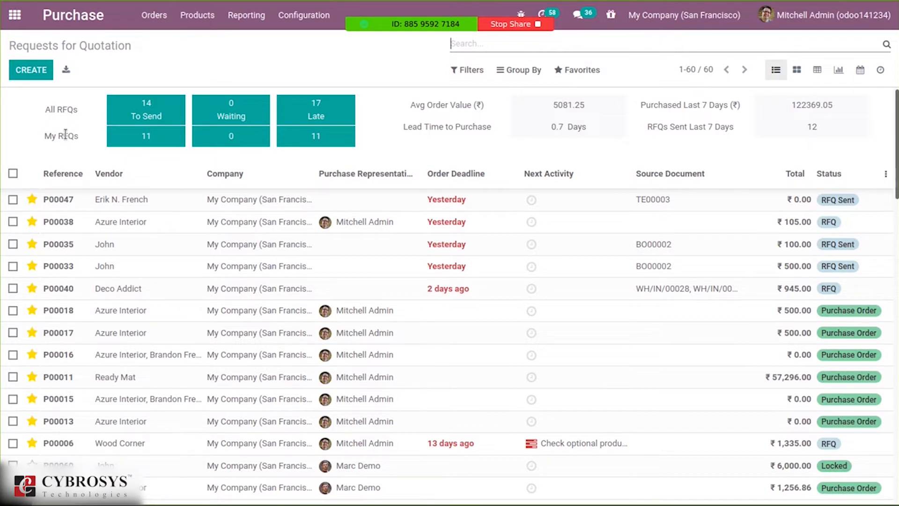
click(183, 114)
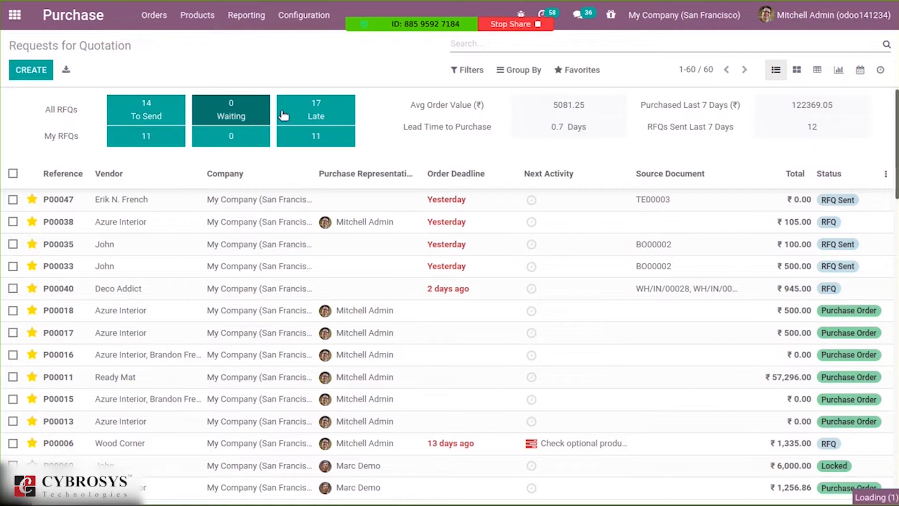
click(340, 123)
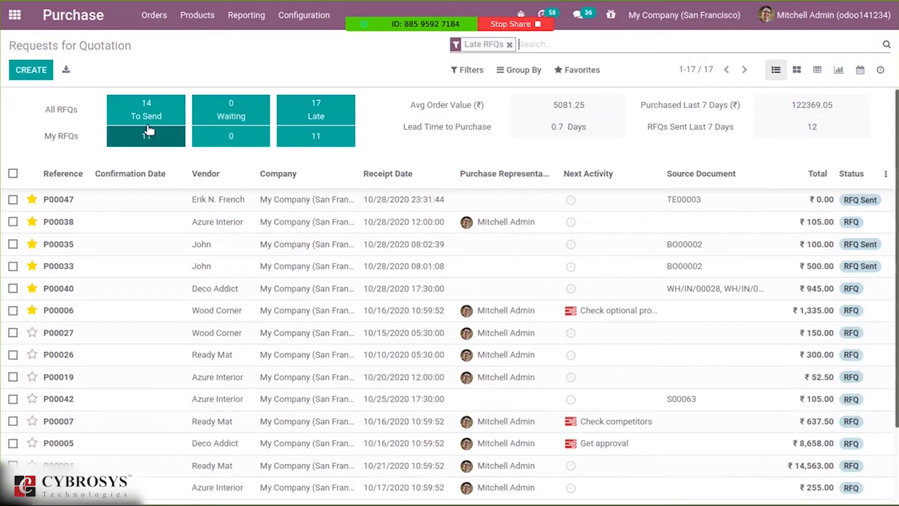
click(316, 137)
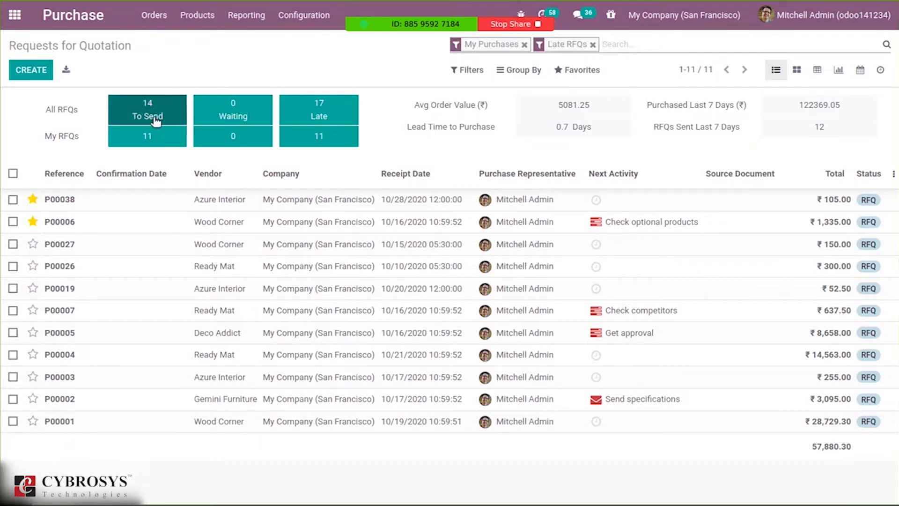
click(241, 117)
click(331, 118)
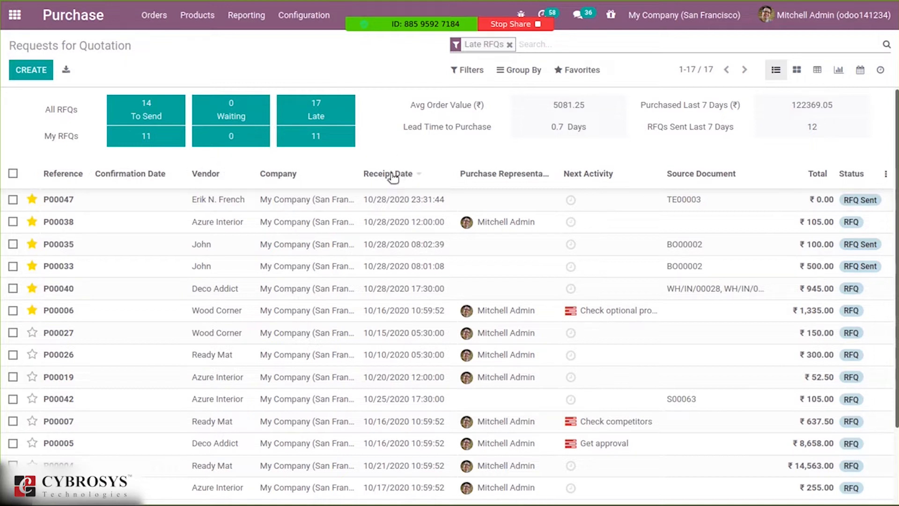
- Check the chat window of P00038's purchase representative and the activity scheduling option of P00047
mouse_move(502, 177)
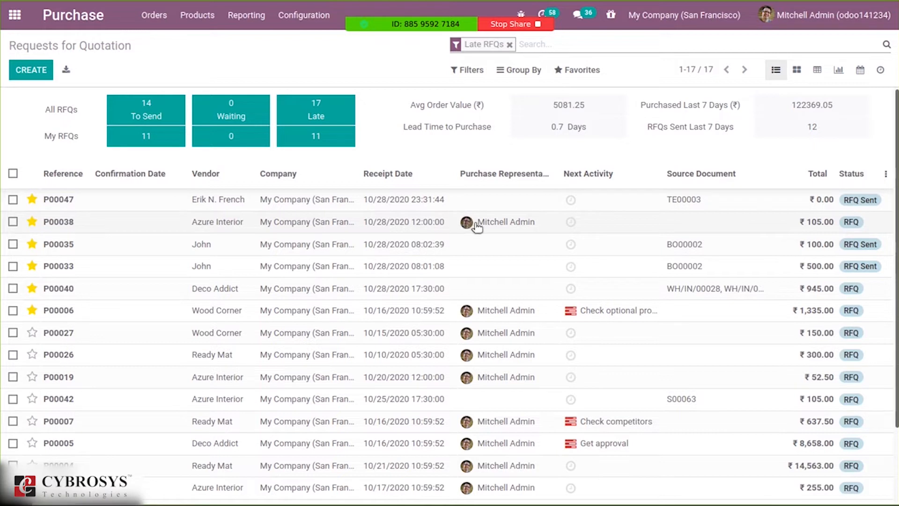
click(472, 224)
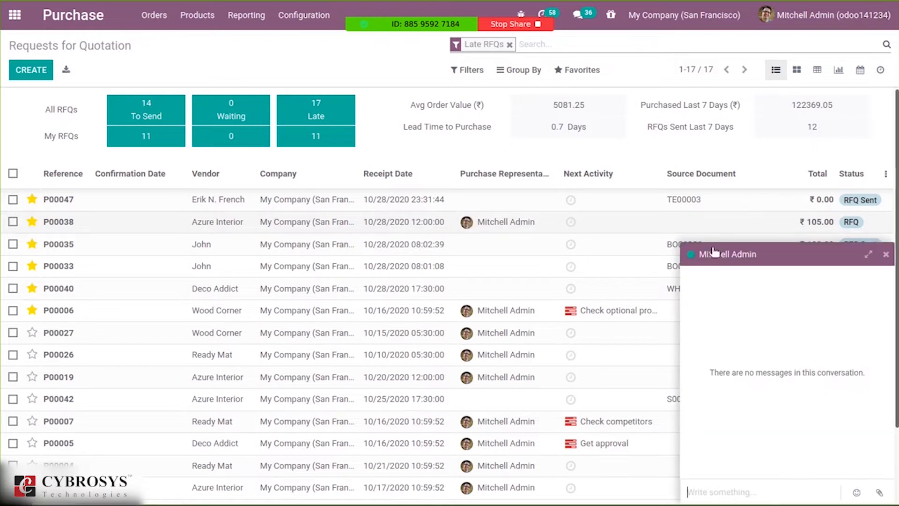
click(886, 254)
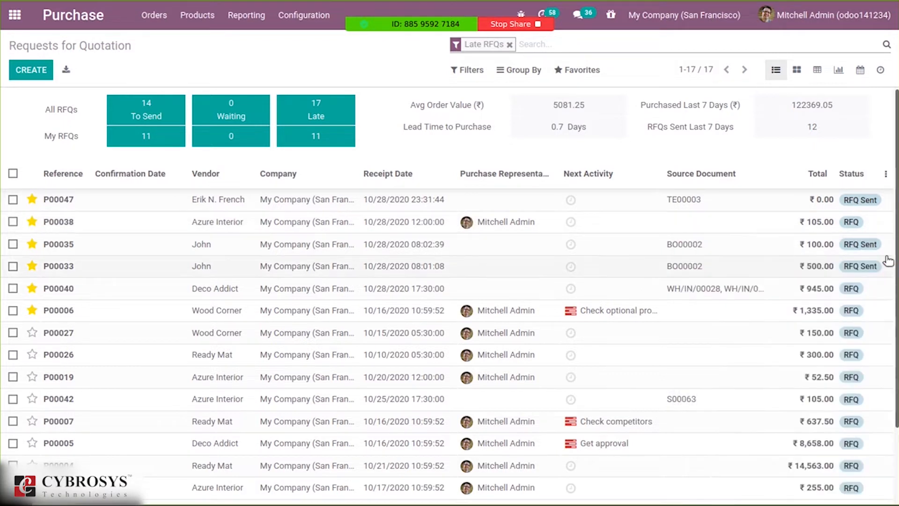
click(571, 200)
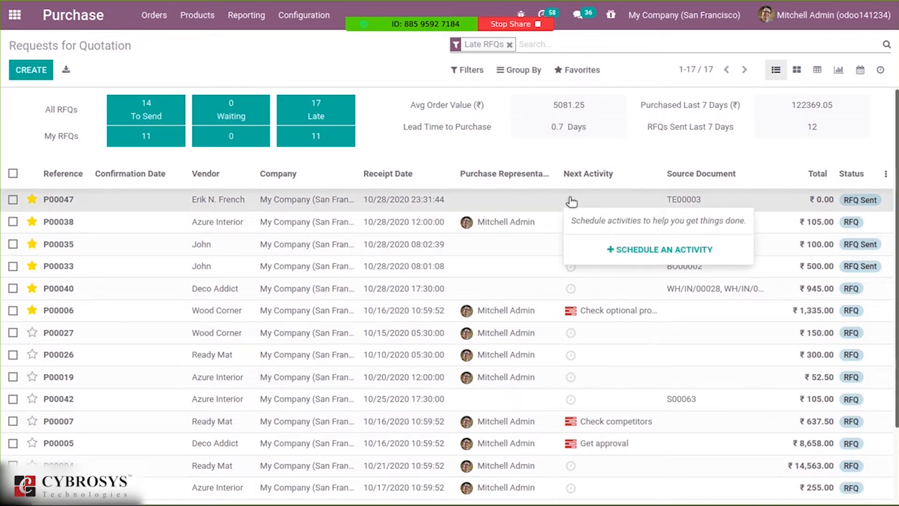
click(640, 151)
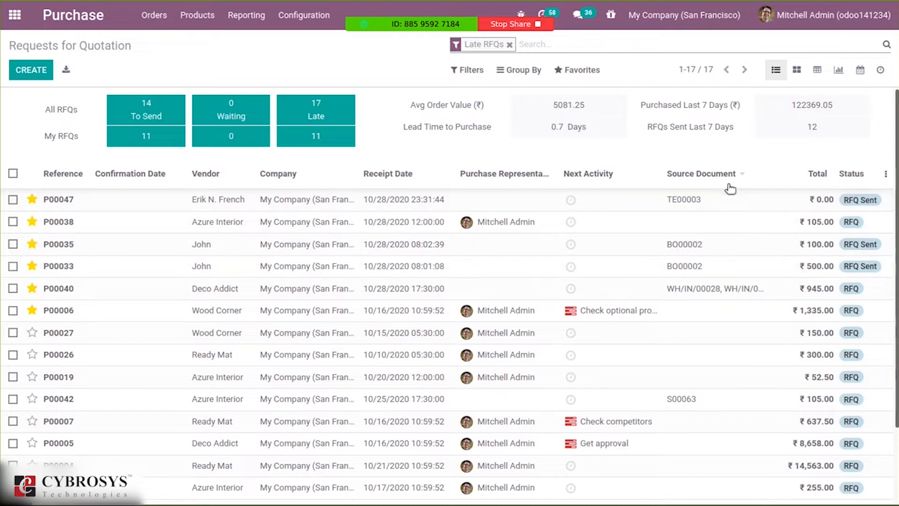
mouse_move(698, 164)
- Mark the requests for quotation P00019 and P00007 as starred
click(32, 200)
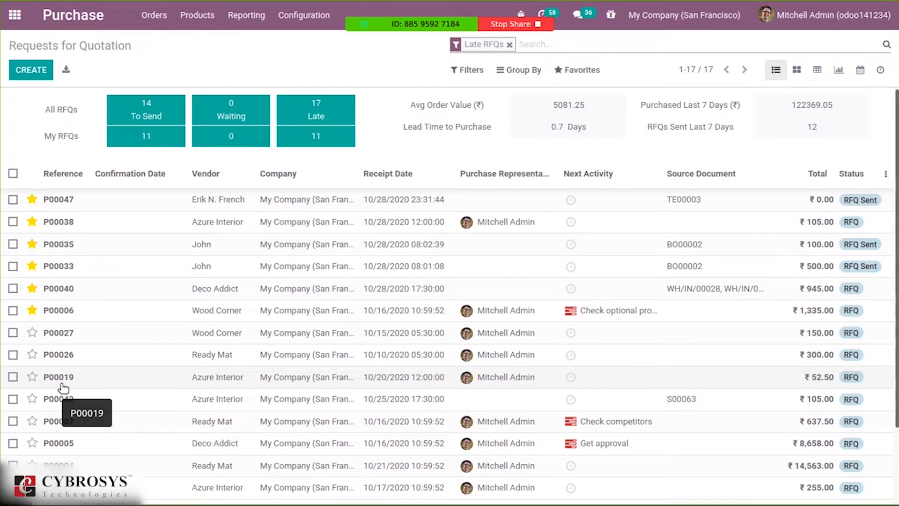
click(32, 378)
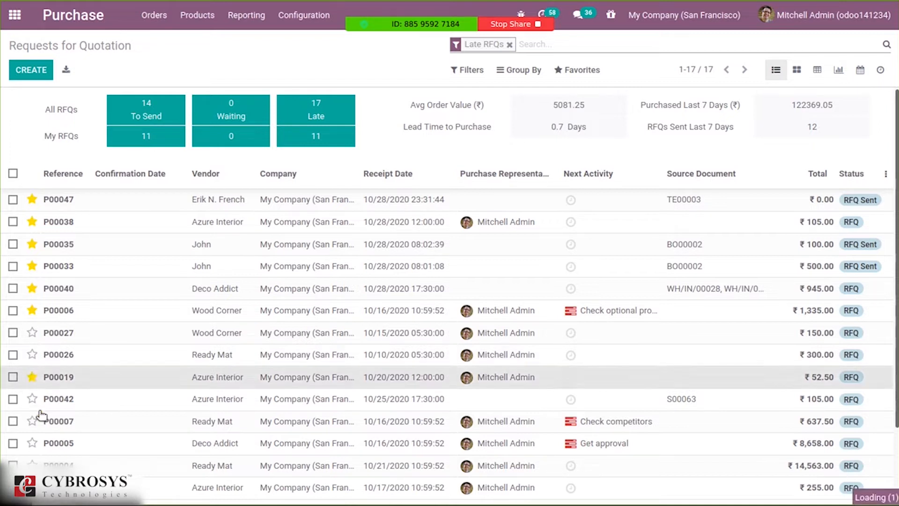
click(32, 421)
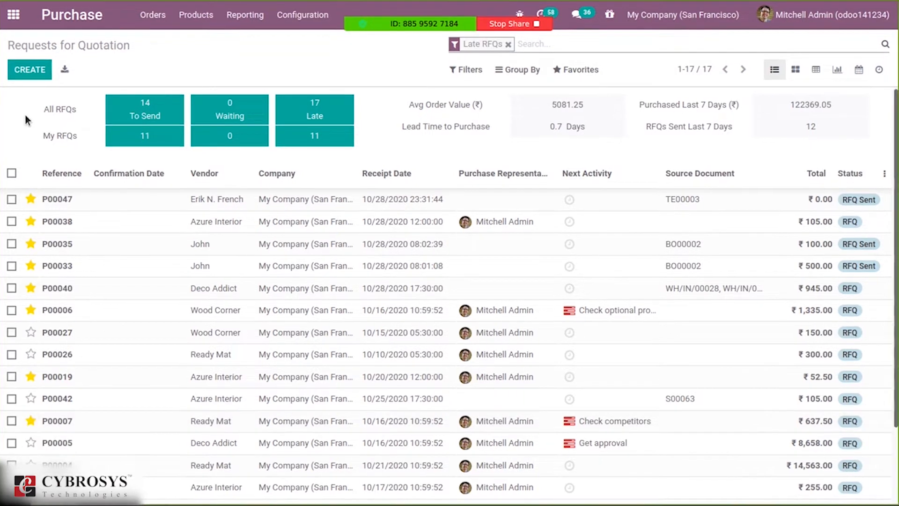
- Add the My Purchases and Starred filters to the list of late RFQs
click(477, 70)
click(490, 90)
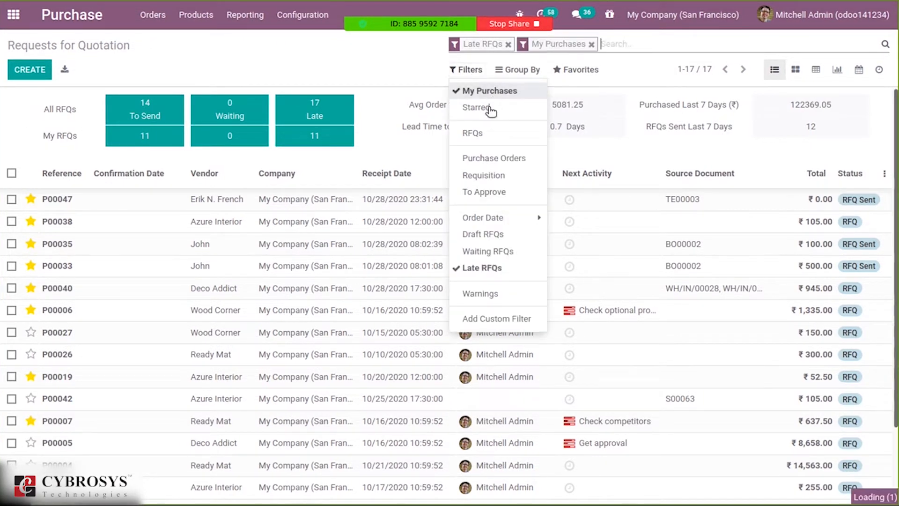
click(490, 108)
- Try the RFQs filter and the Purchase Orders filter one after the other, removing each again
click(487, 134)
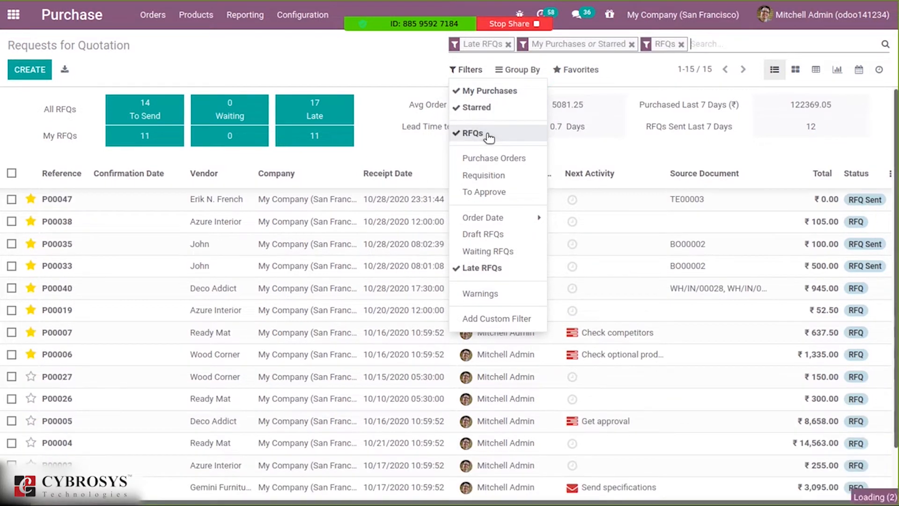
click(488, 135)
click(494, 159)
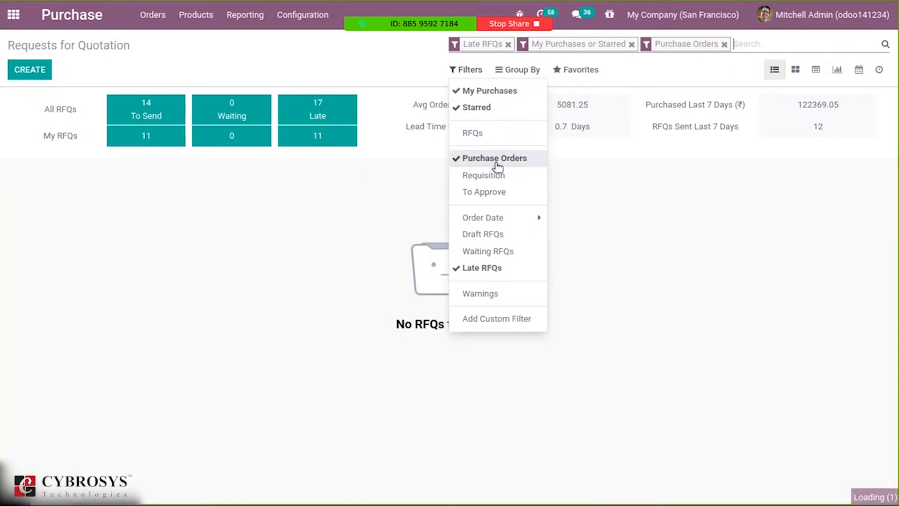
click(496, 159)
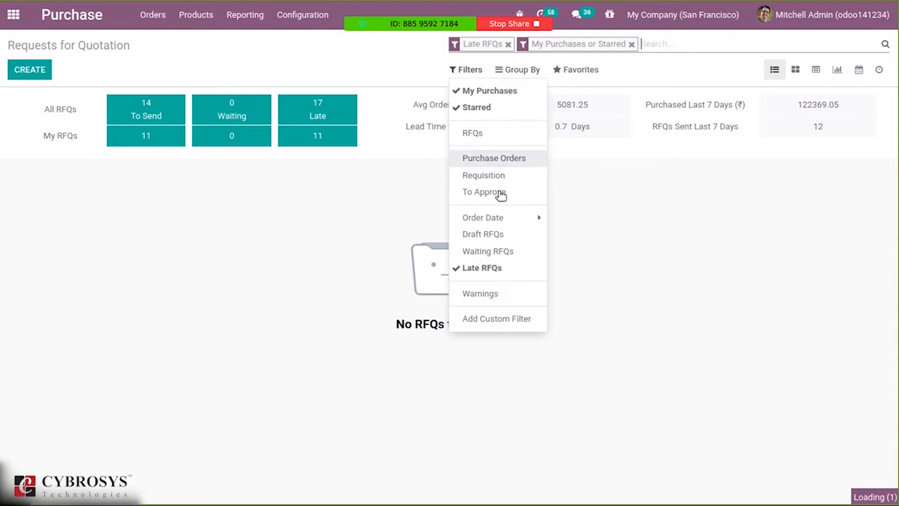
- Try the To Approve filter and remove it, adding filters for order date Q4 2020, Draft RFQs and Warnings
click(497, 193)
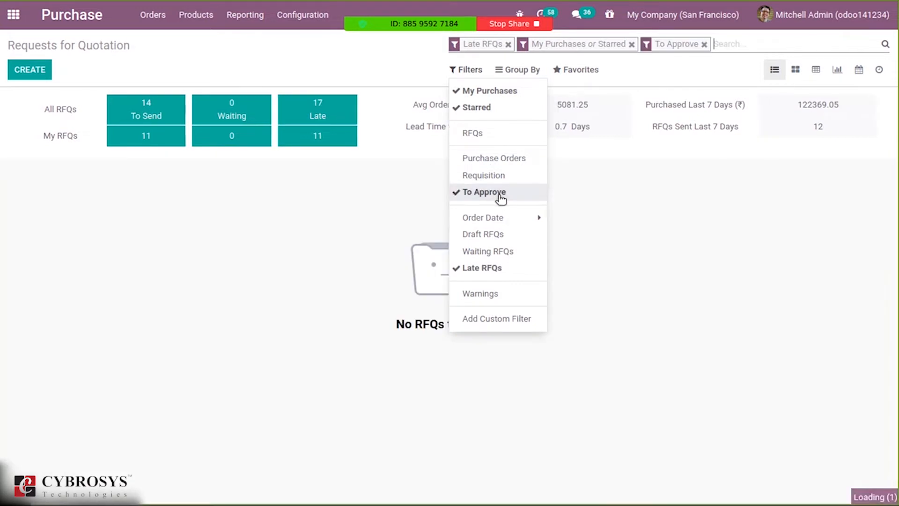
click(496, 218)
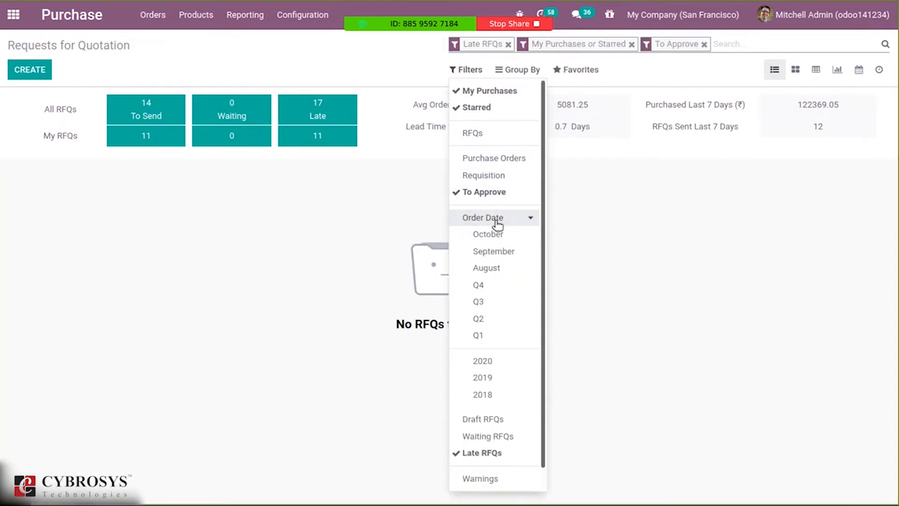
click(507, 284)
click(525, 193)
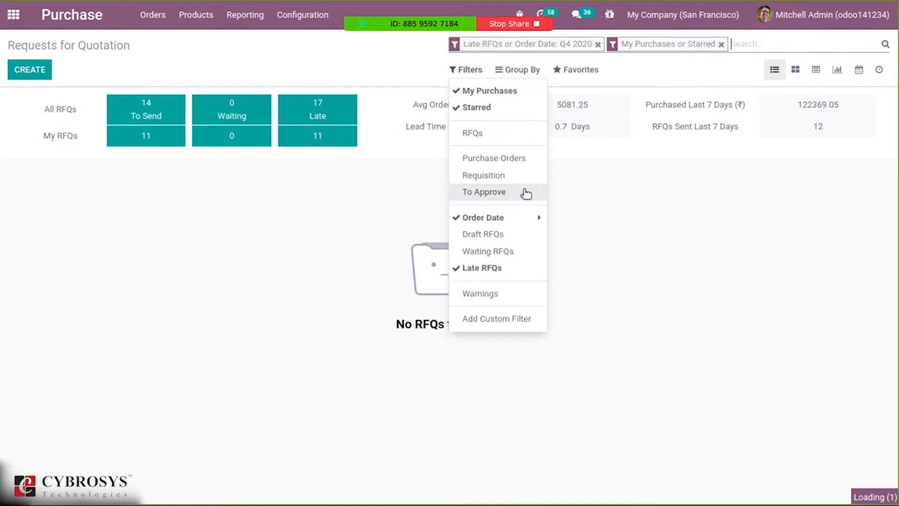
click(491, 237)
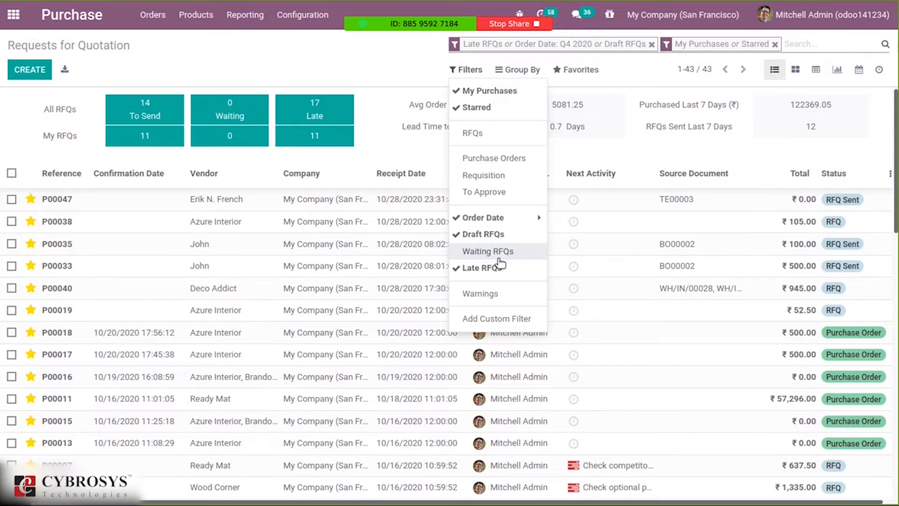
click(492, 294)
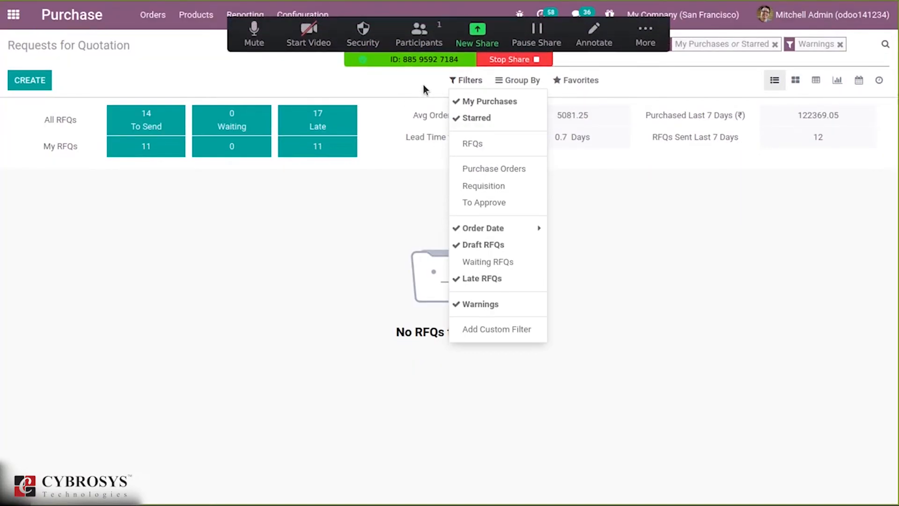
- Remove the combined late, Q4 2020 and draft filter and the Warnings filter, keeping only My Purchases or Starred
click(422, 129)
click(510, 84)
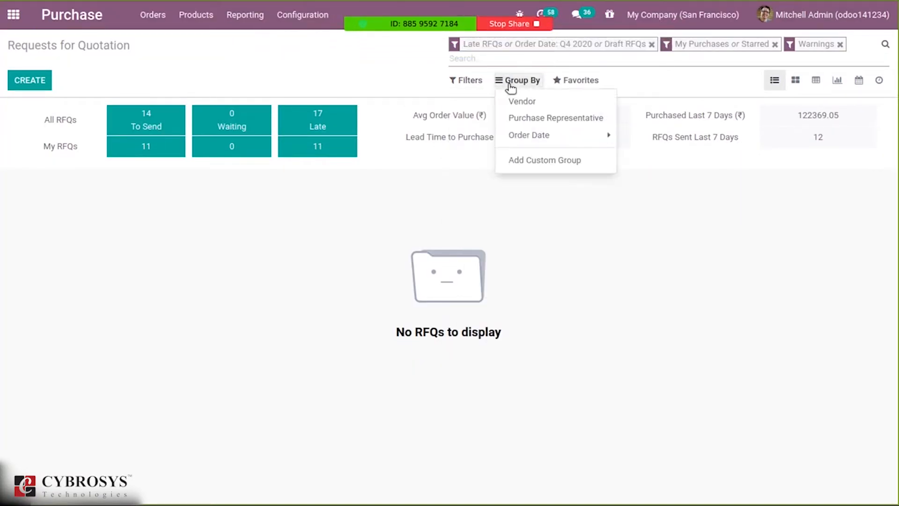
click(651, 44)
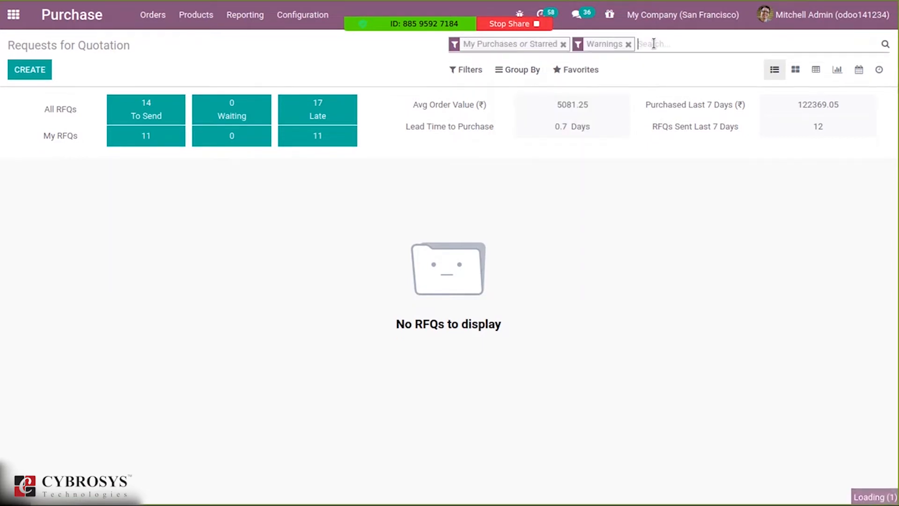
click(627, 44)
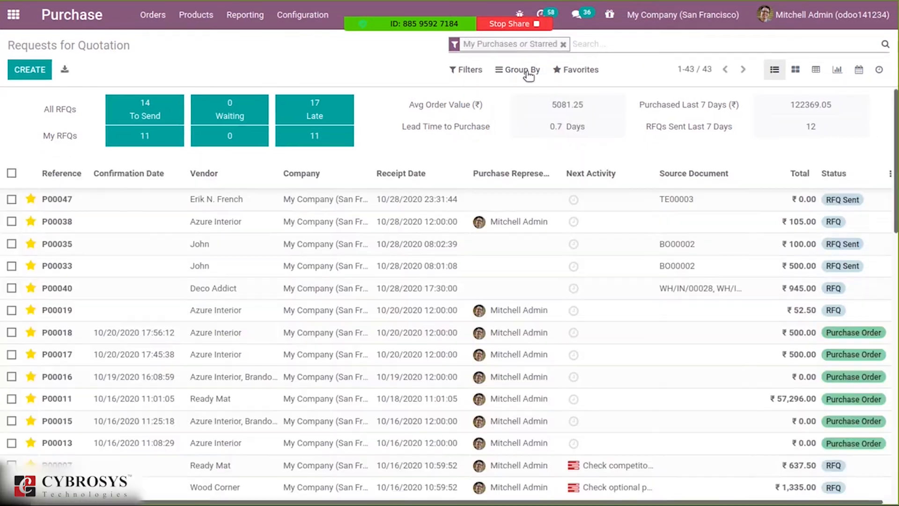
- Group the requests for quotation by purchase representative only, without grouping by vendor
click(526, 70)
click(550, 108)
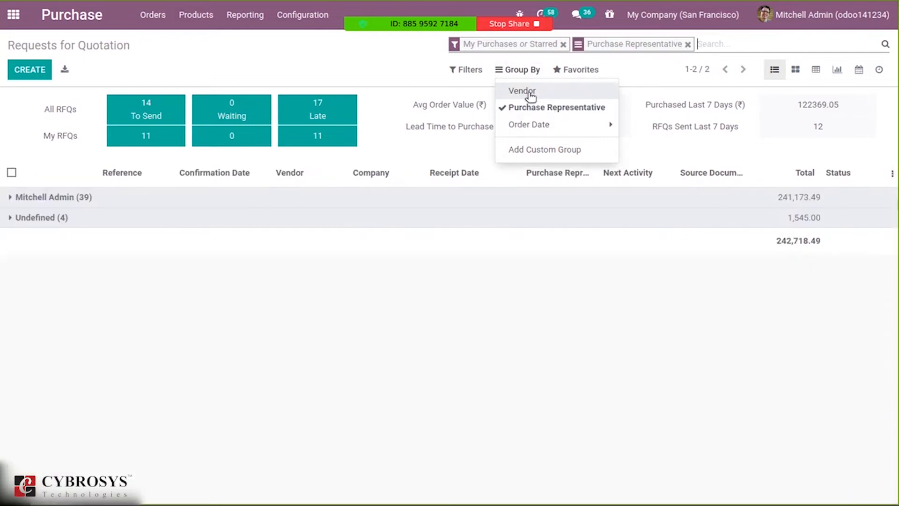
click(561, 94)
click(561, 93)
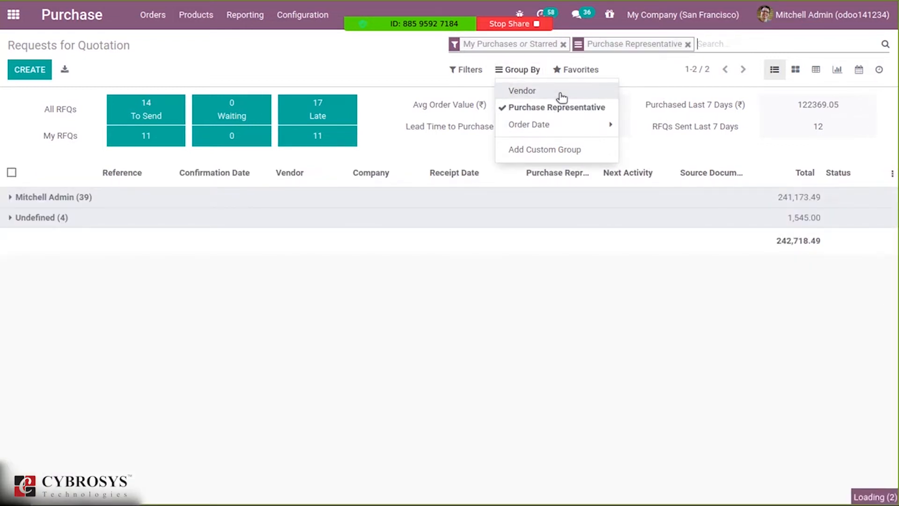
click(632, 61)
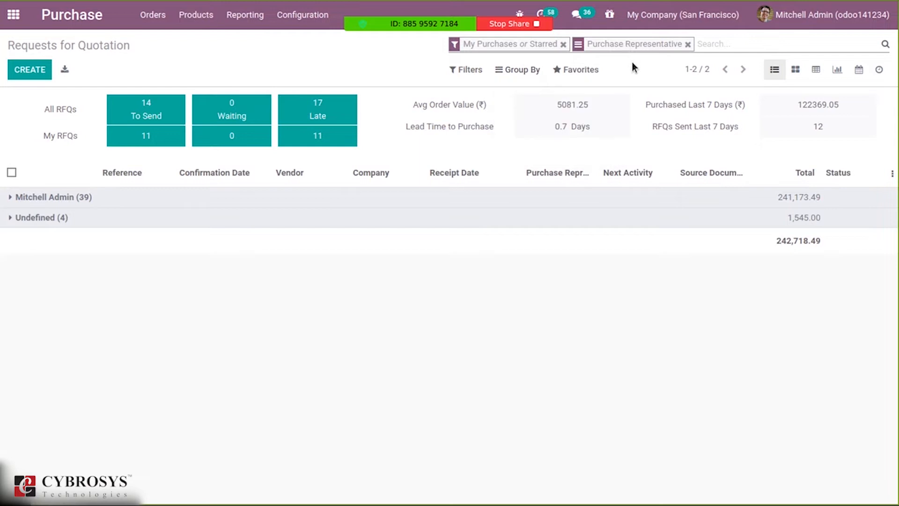
- Look at the favorites options for saving the current search, importing records and adding to a Google Spreadsheet
click(563, 77)
click(618, 94)
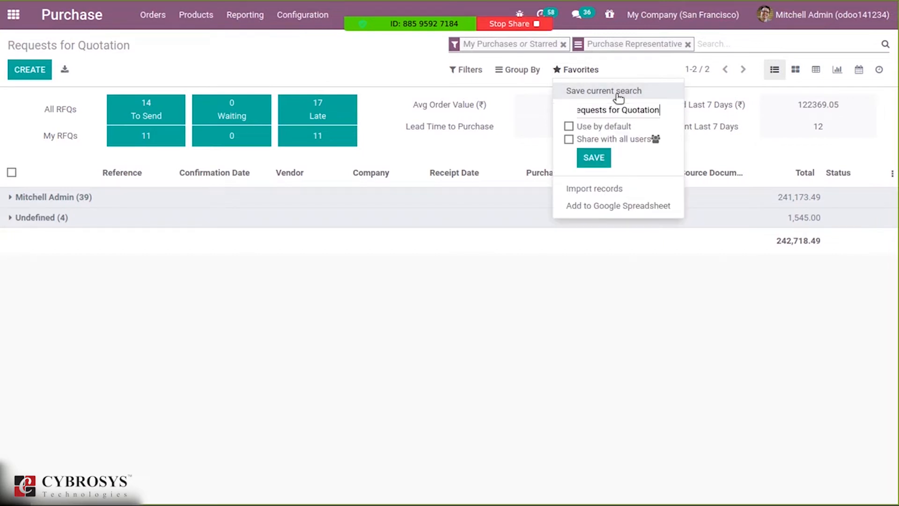
click(542, 80)
click(565, 75)
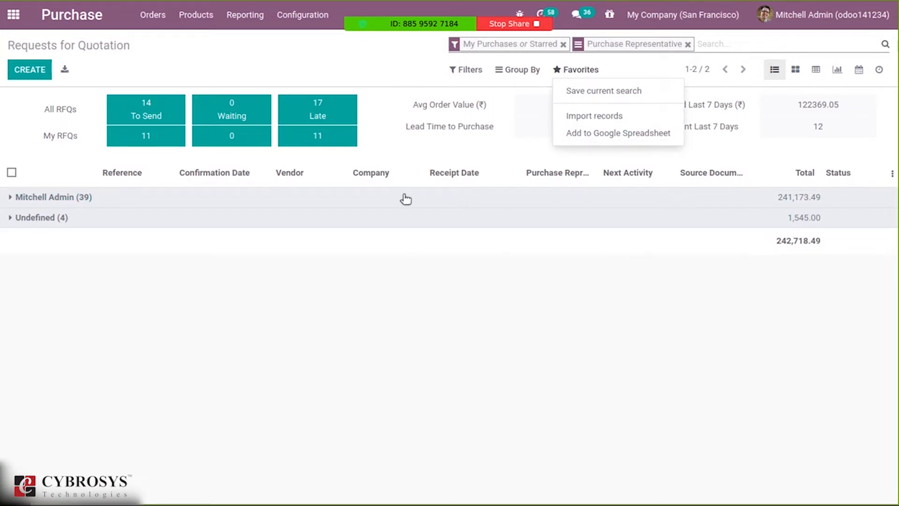
click(409, 81)
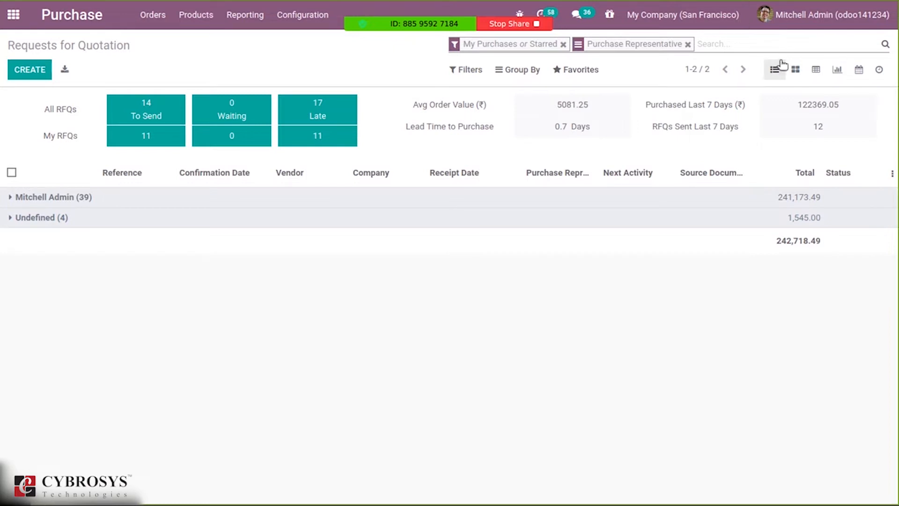
- View the requests for quotation as kanban, pivot table, graph and calendar in turn
click(796, 71)
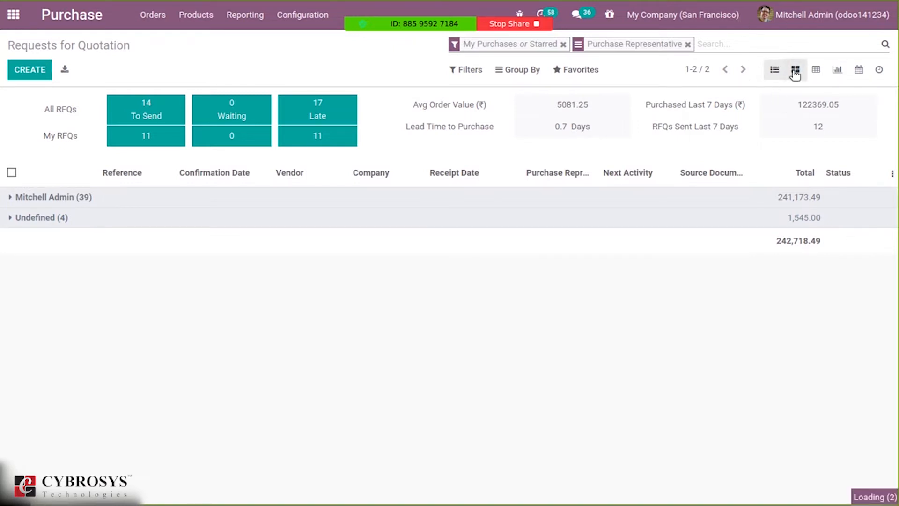
click(816, 70)
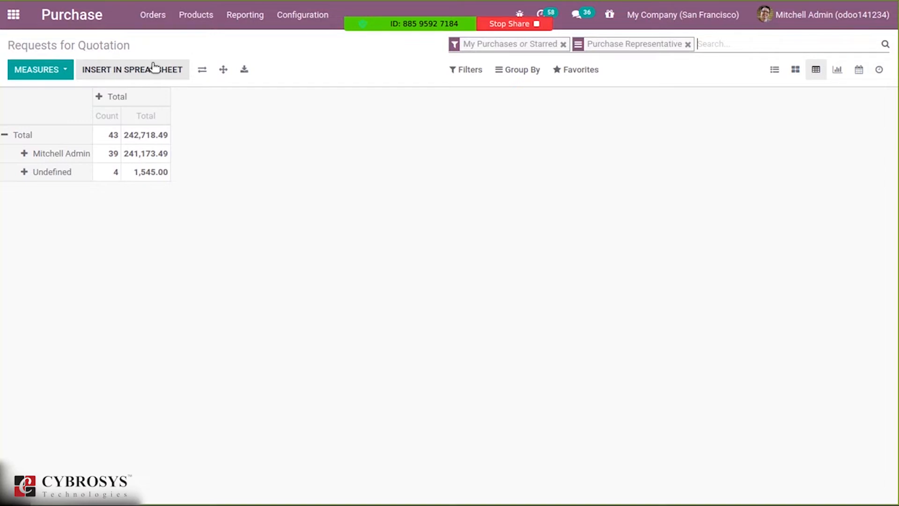
click(837, 70)
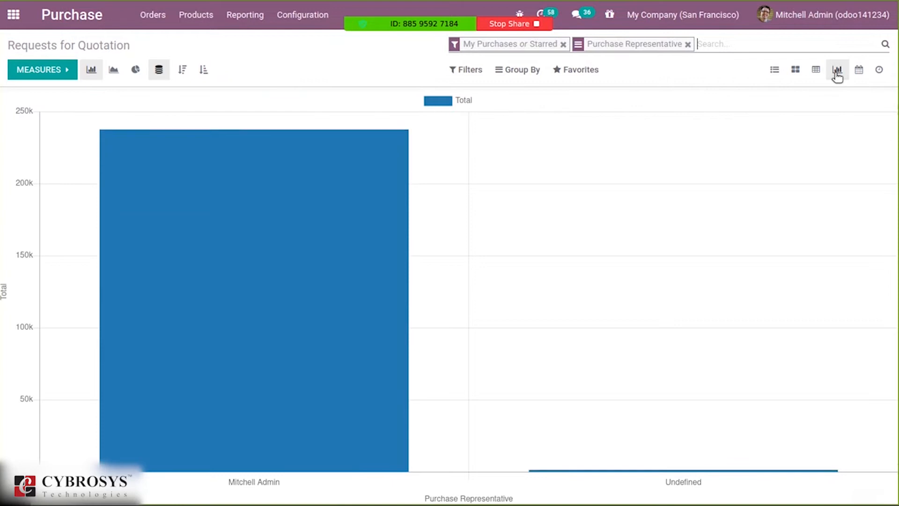
click(858, 70)
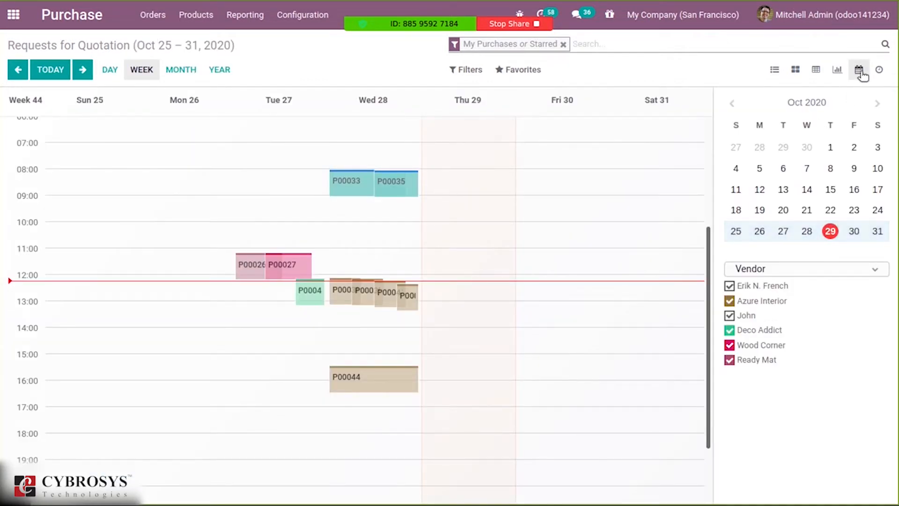
- View the requests for quotation by scheduled activity and go back to their full, unfiltered list
click(877, 71)
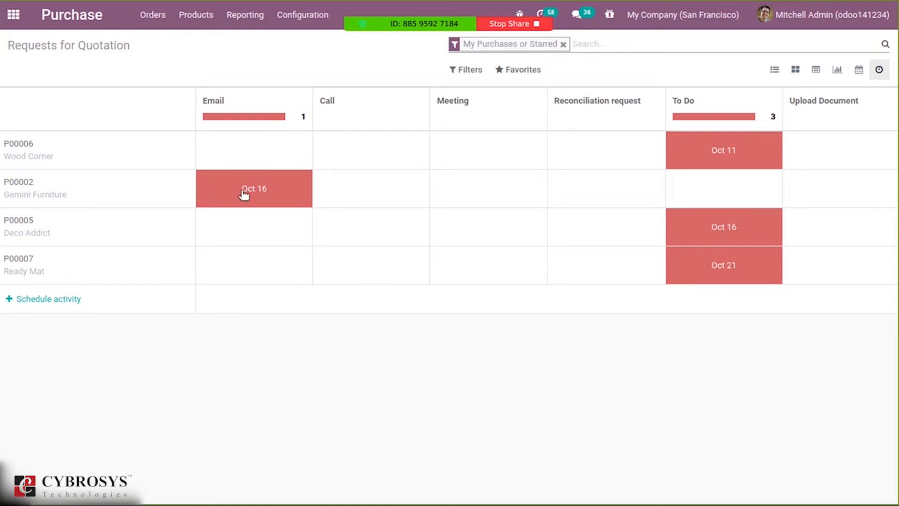
click(155, 17)
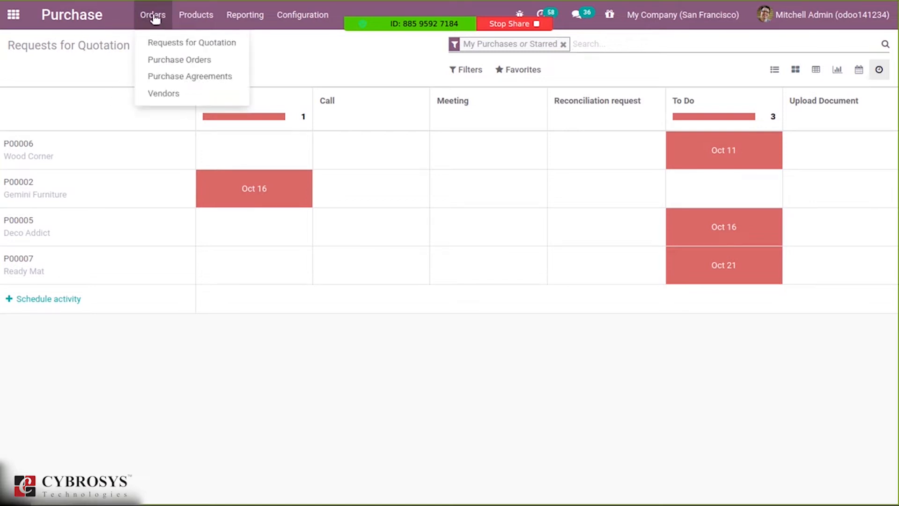
click(165, 42)
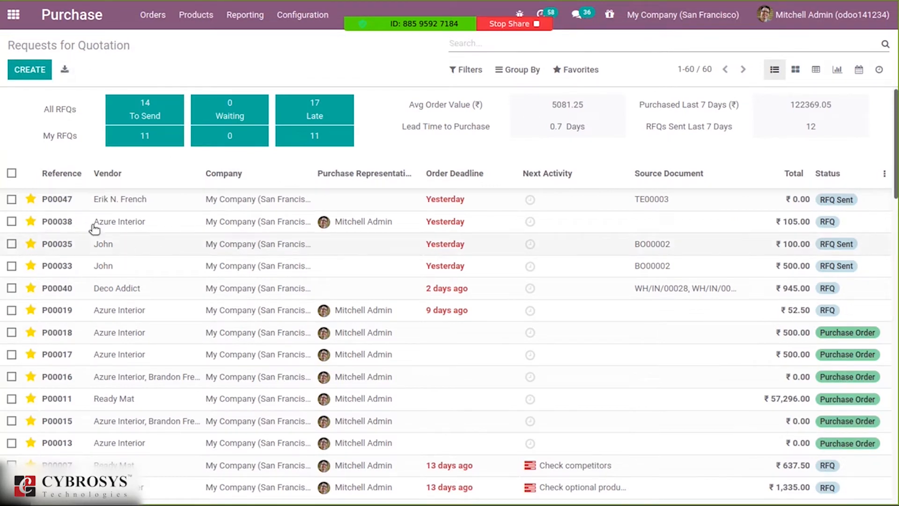
- Start exporting the requests for quotation to an Excel file and dismiss the download
click(63, 73)
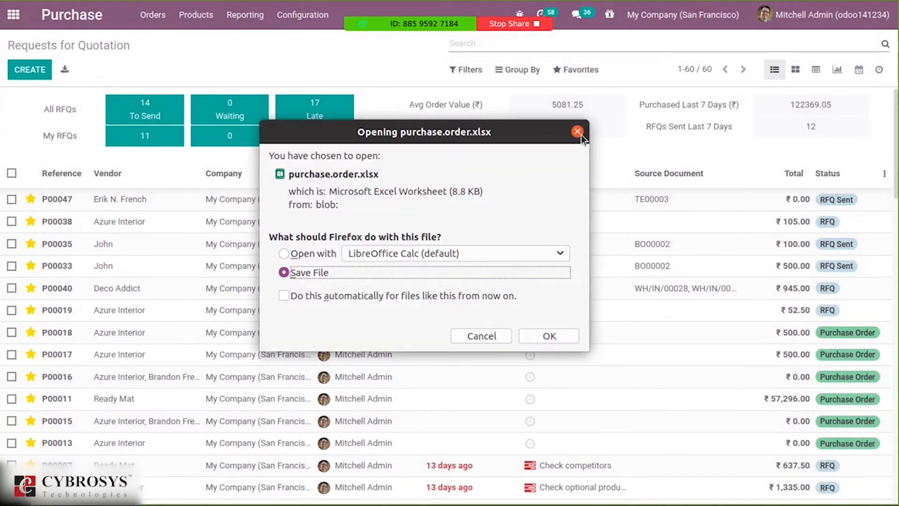
click(580, 135)
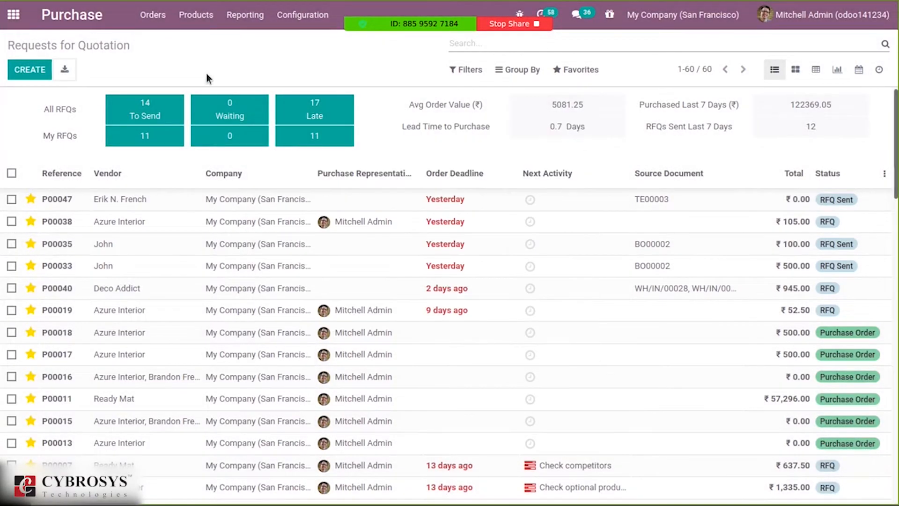
- Create a new request for quotation with the individual vendor suggested directly below Azure Interior
click(30, 70)
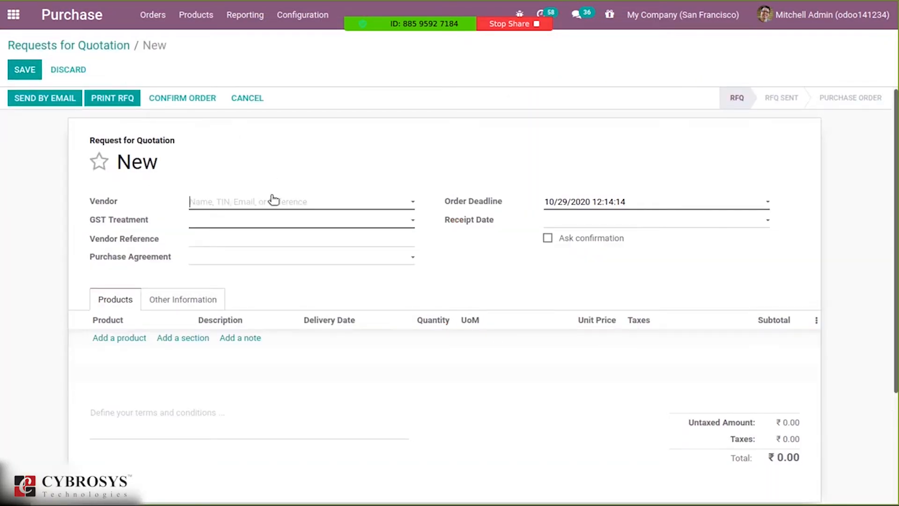
click(256, 203)
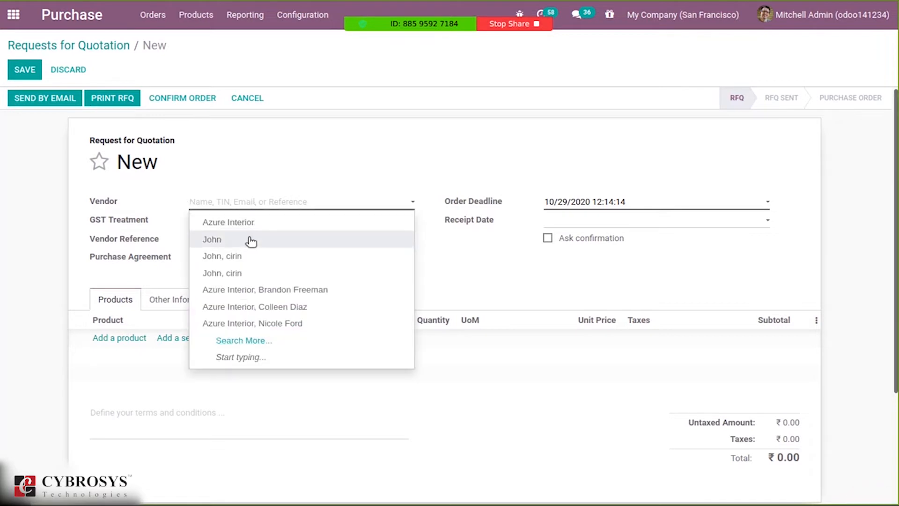
click(251, 240)
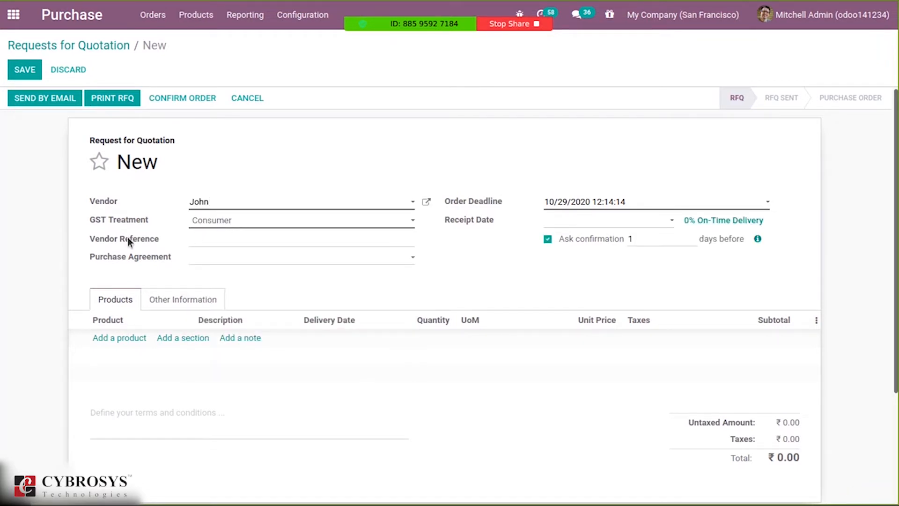
- Add an Aluminium Box line to the request for quotation with a unit price of 300
mouse_move(155, 239)
mouse_move(108, 267)
mouse_move(138, 256)
mouse_move(472, 196)
mouse_move(457, 220)
mouse_move(612, 240)
click(122, 338)
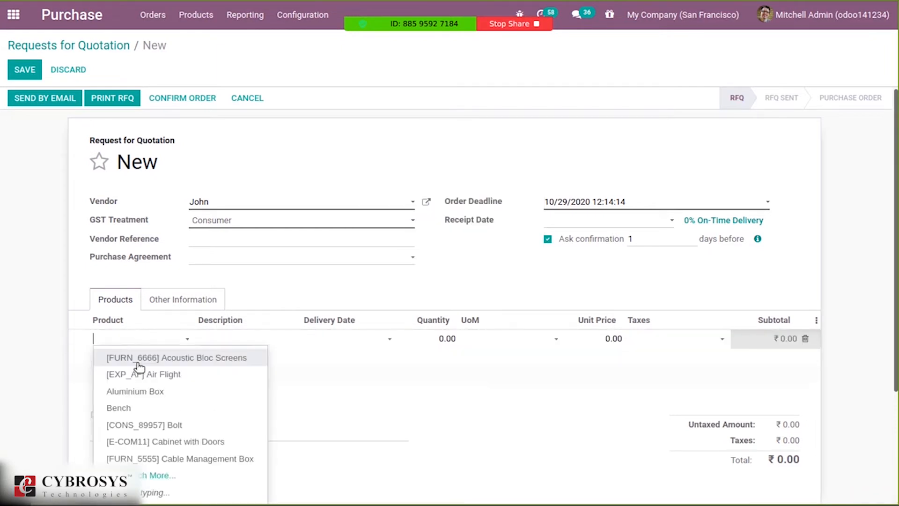
click(156, 393)
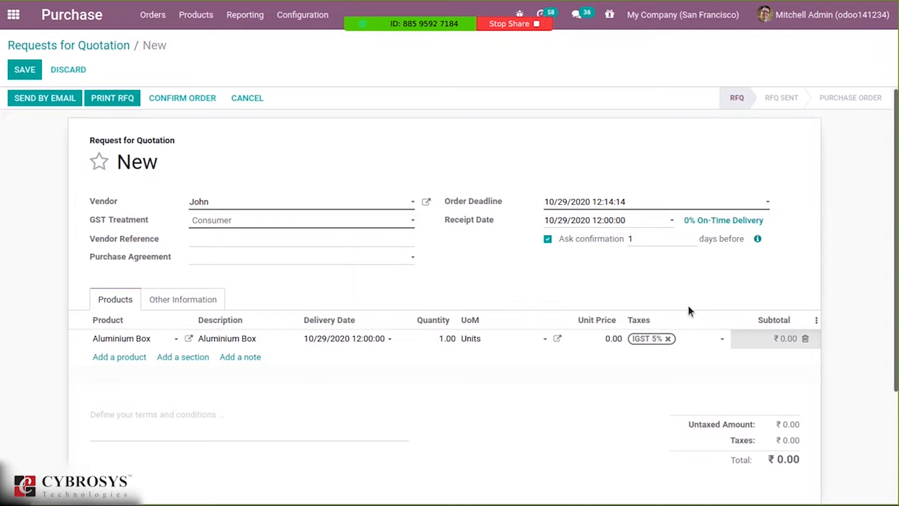
click(607, 339)
text(300)
click(542, 275)
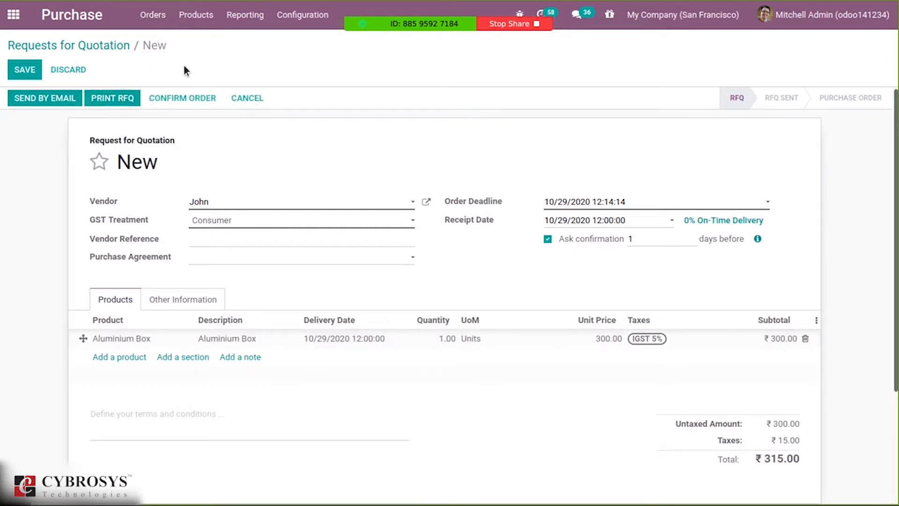
- Confirm the request for quotation as a purchase order and unlock the order for editing
click(193, 97)
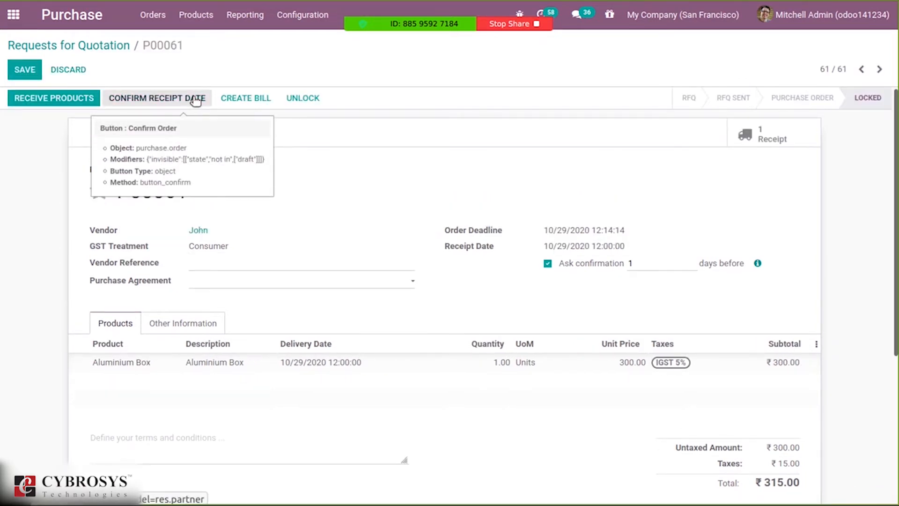
click(291, 98)
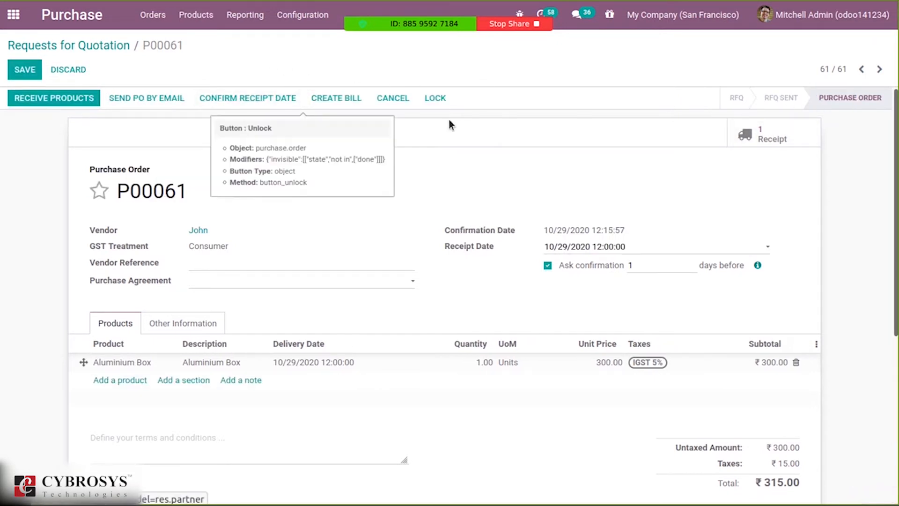
- Try to create a vendor bill for the purchase order before its products are received
click(338, 100)
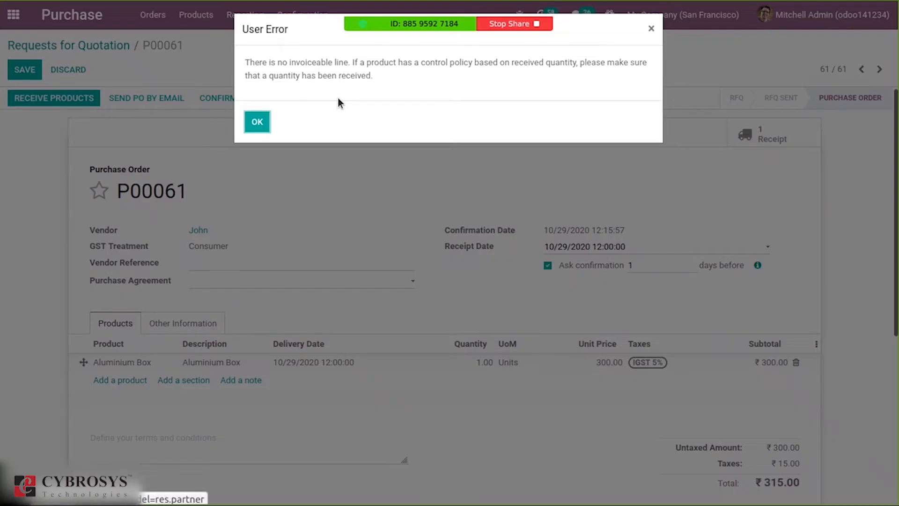
click(256, 123)
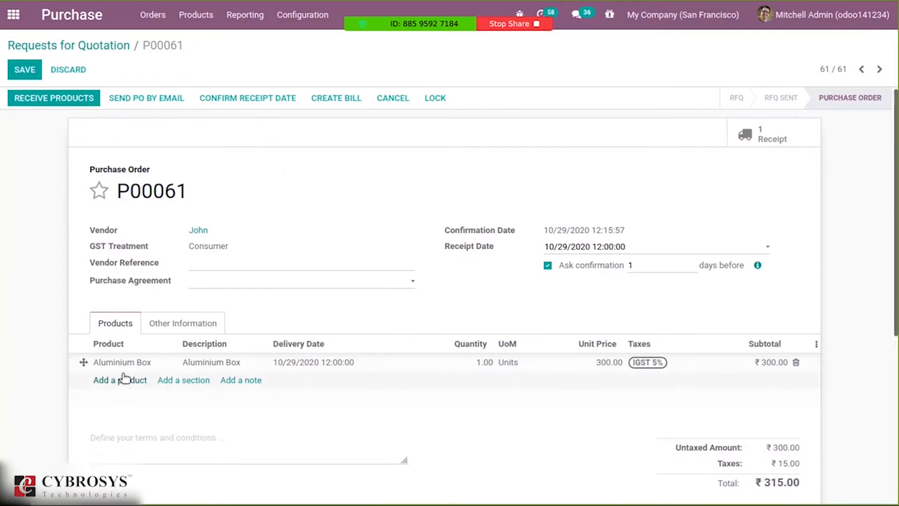
- Receive the purchase order's products by validating the Aluminium Box receipt
mouse_move(126, 368)
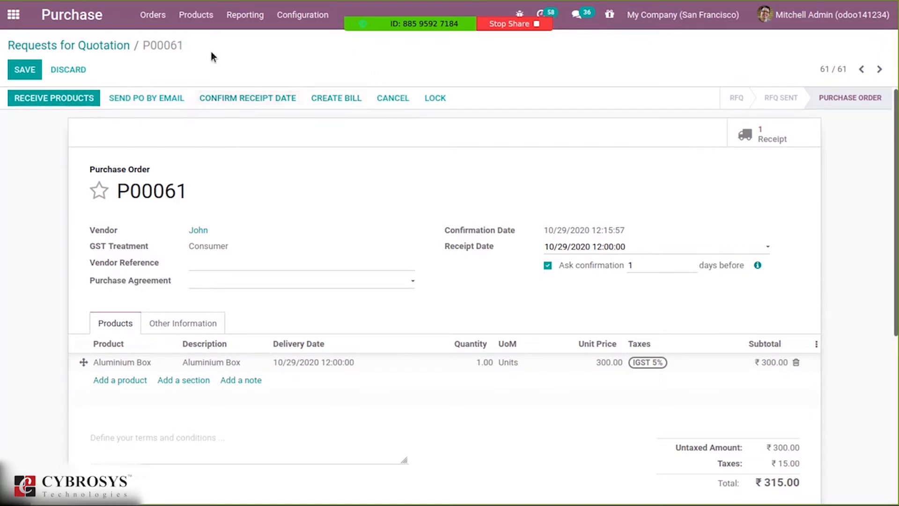
click(67, 102)
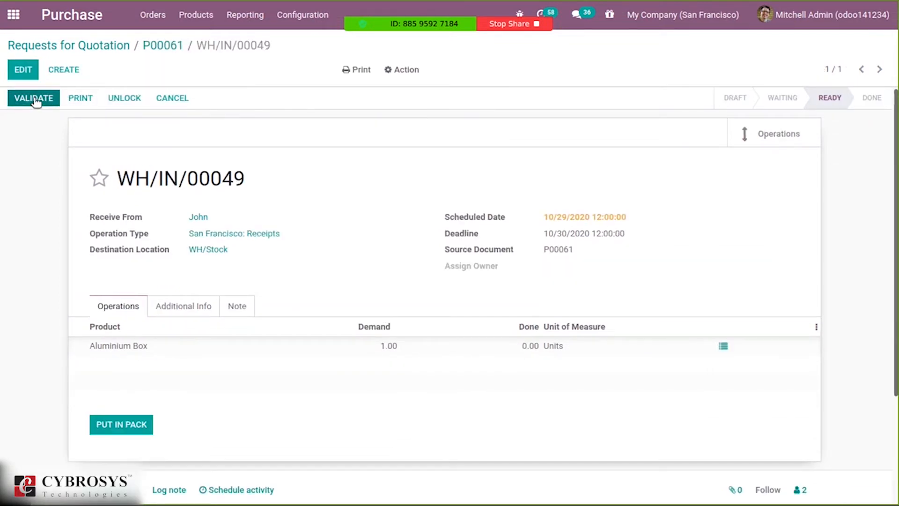
click(34, 98)
click(160, 135)
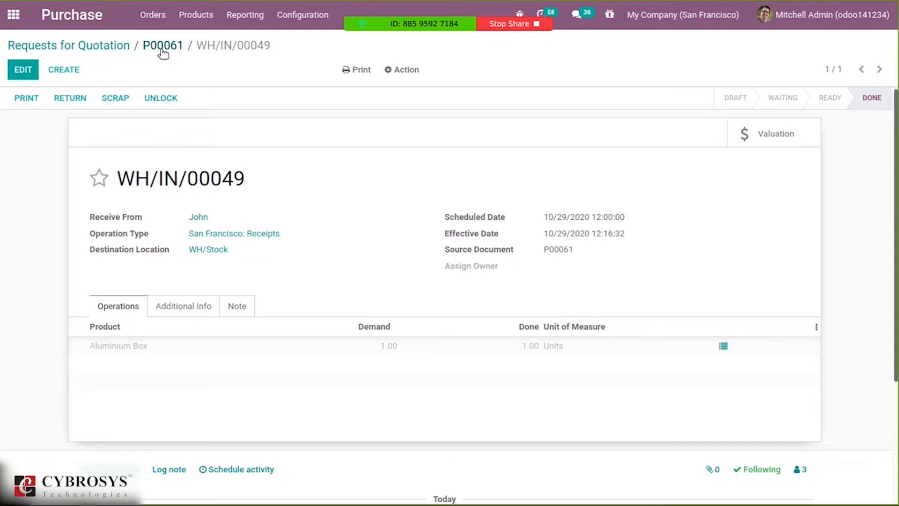
- Check the stock valuation of the validated receipt and return to the purchase order
click(782, 135)
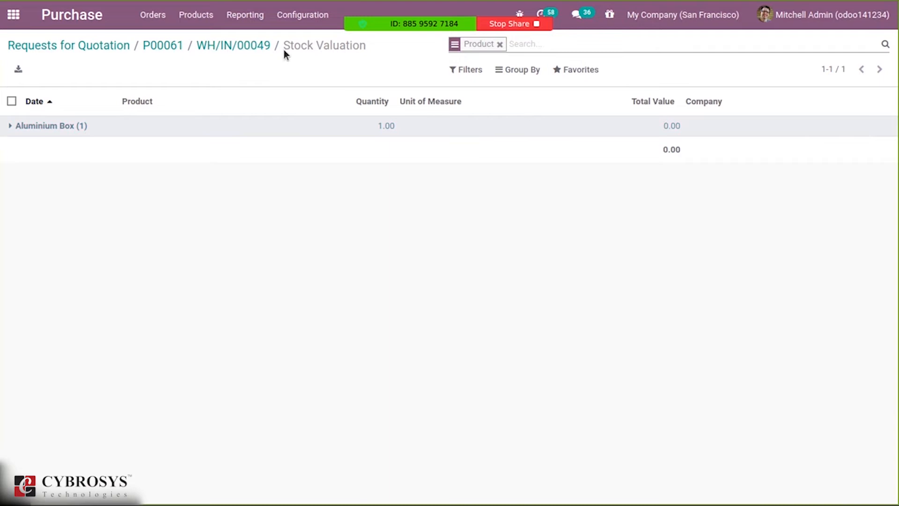
click(253, 46)
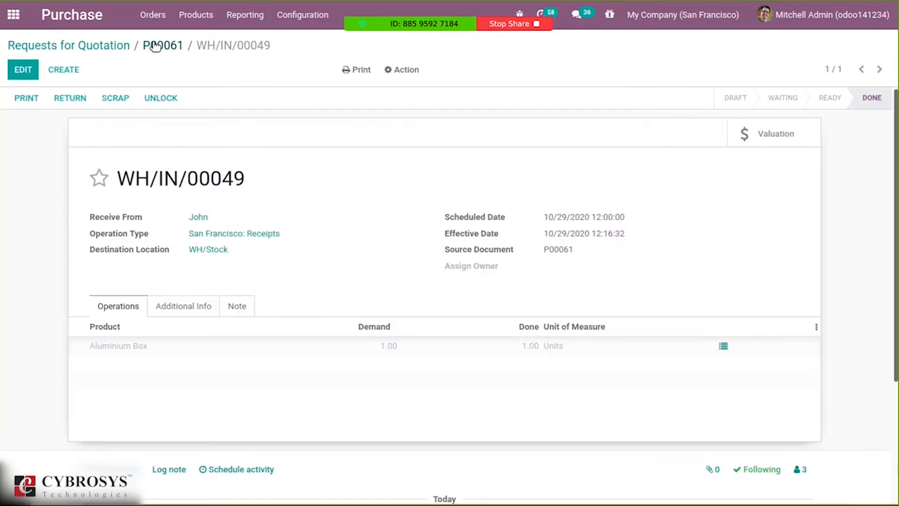
click(149, 46)
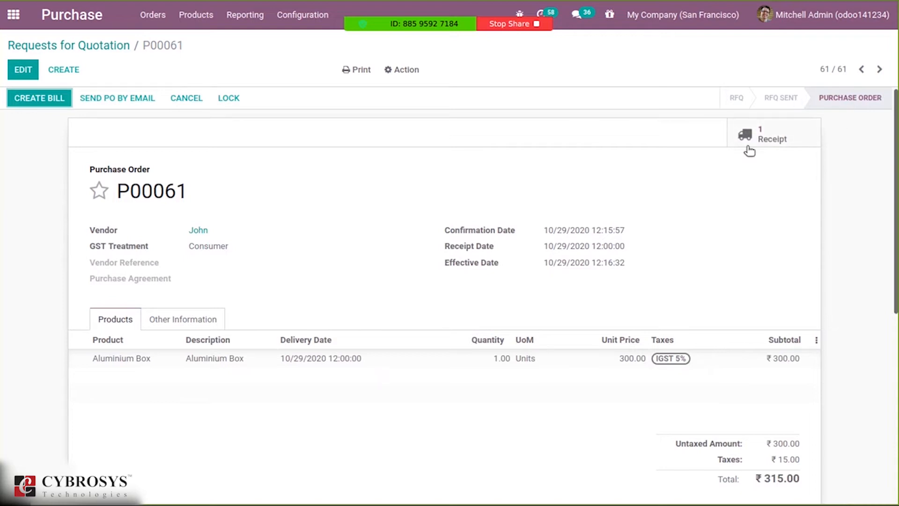
- Create the vendor bill for the received order and confirm it with GST treatment Consumer
click(29, 100)
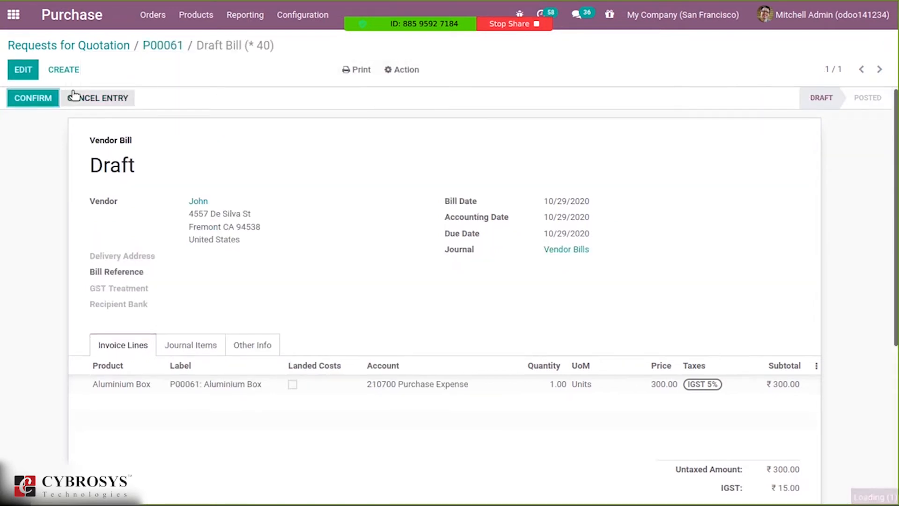
click(27, 99)
click(24, 71)
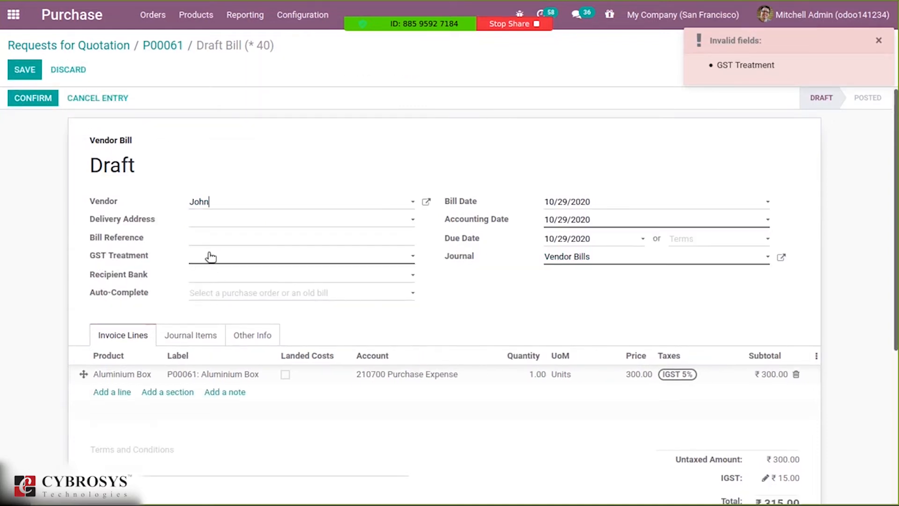
click(207, 256)
click(244, 323)
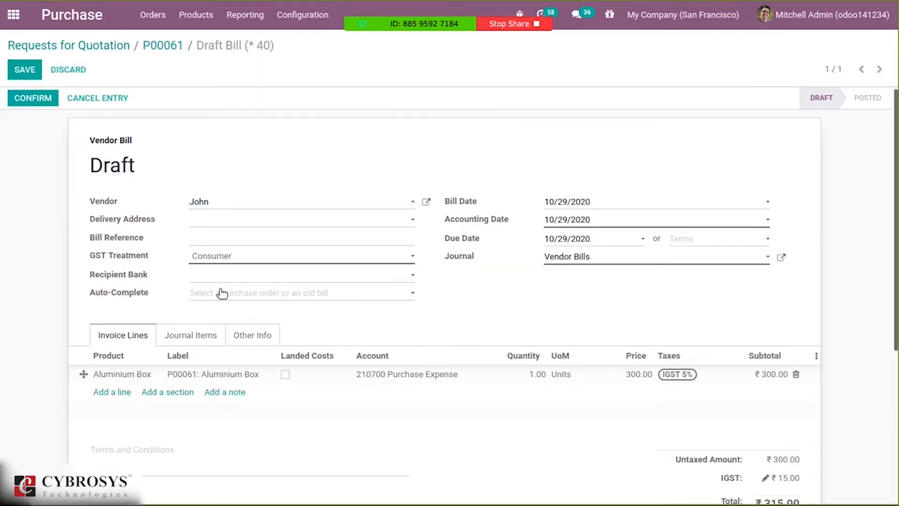
click(38, 98)
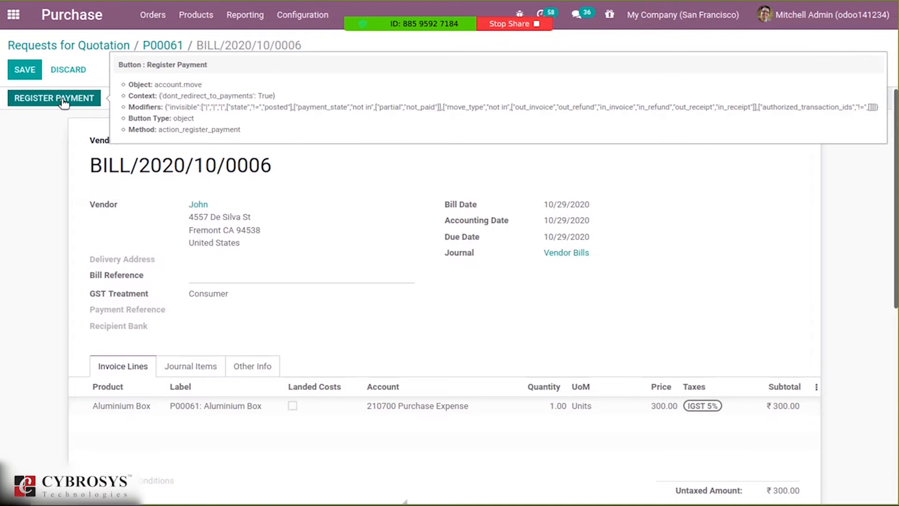
- Register full payment of the vendor bill through the Bank journal, dated 10/29/2020
click(61, 99)
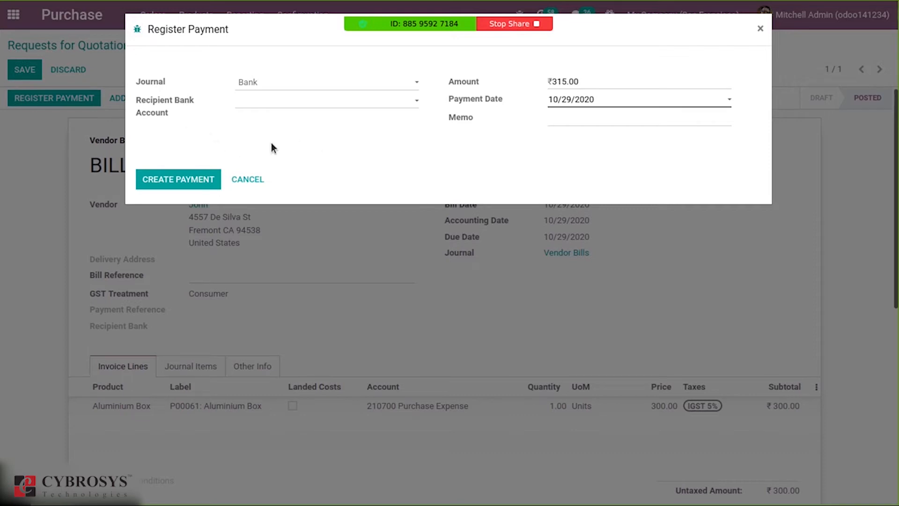
click(277, 101)
click(355, 73)
click(186, 182)
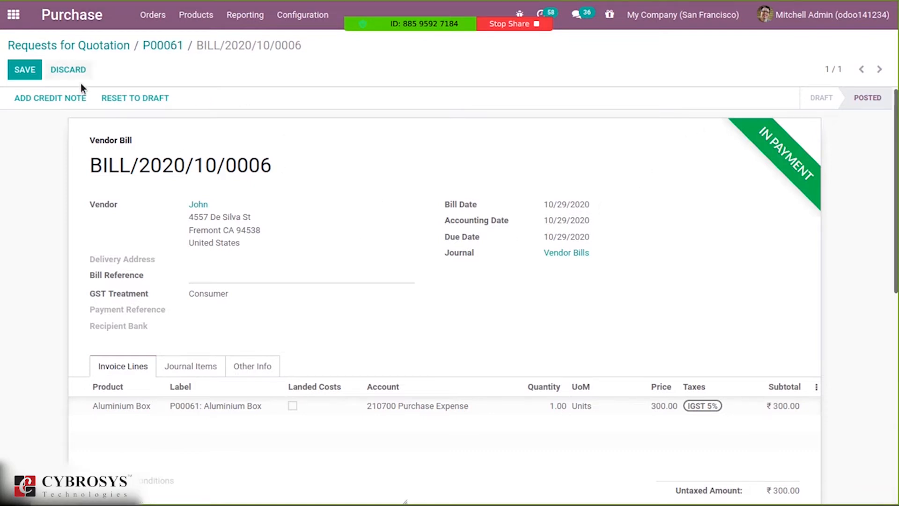
- Return through the purchase order to the requests for quotation list and look through its records and statuses
click(151, 44)
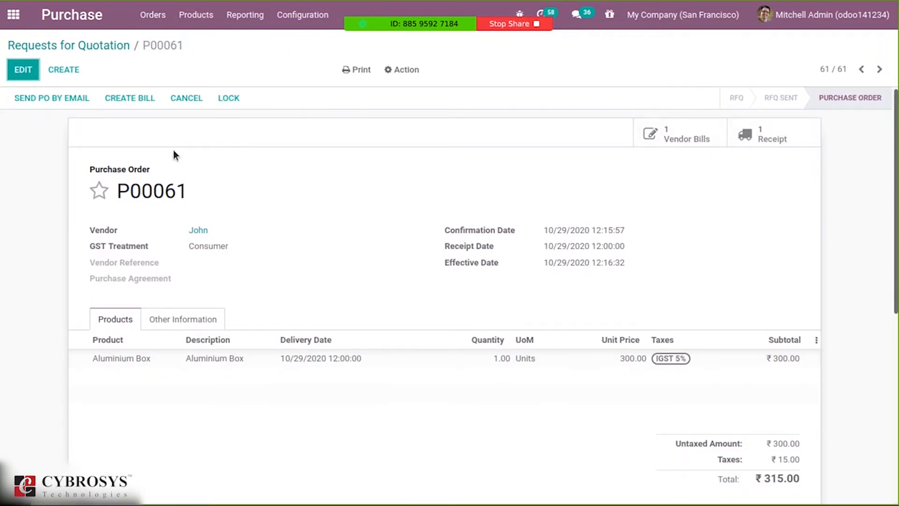
click(78, 46)
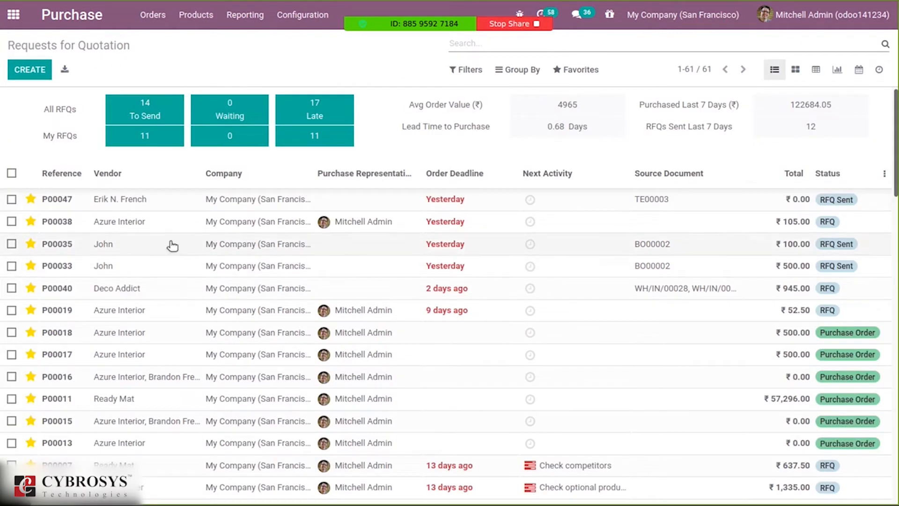
scroll(449, 291, down, 10)
drag(897, 281, 896, 242)
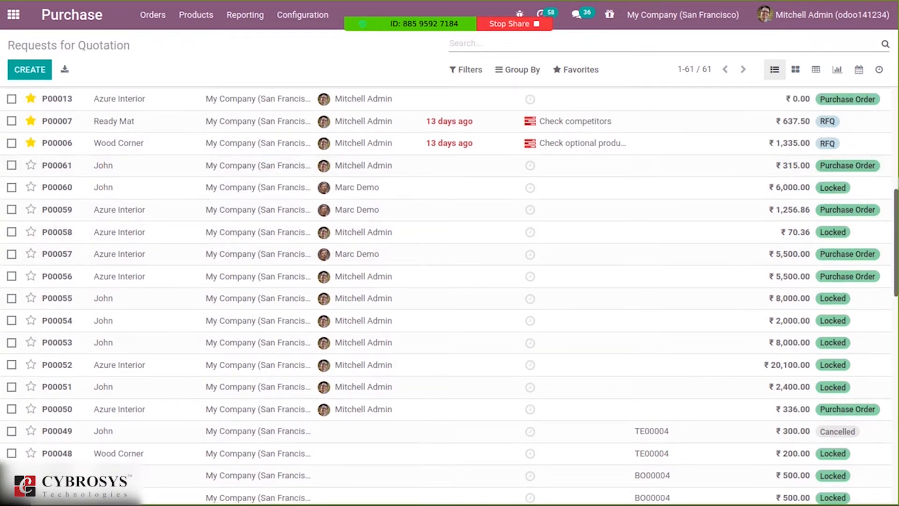
drag(895, 247, 896, 133)
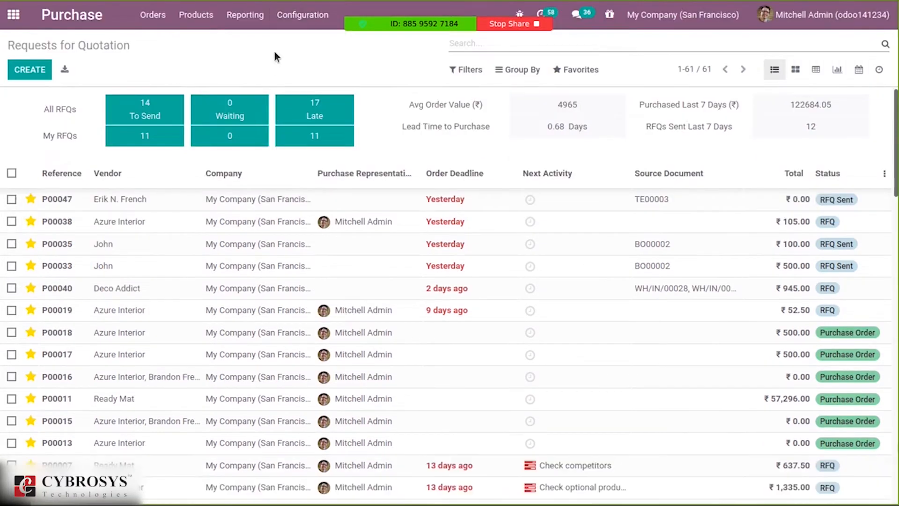
- Examine the Purchase configuration settings for orders, invoicing and products, and return to the apps overview
click(323, 17)
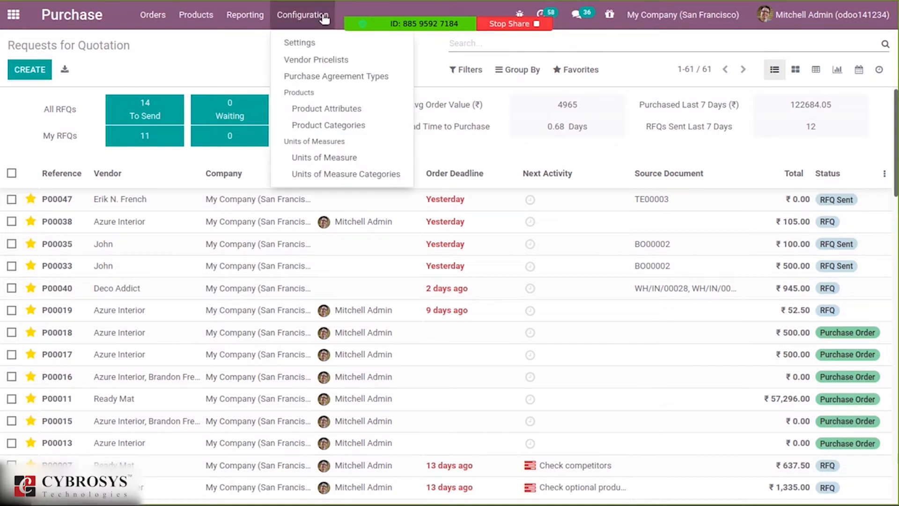
click(308, 40)
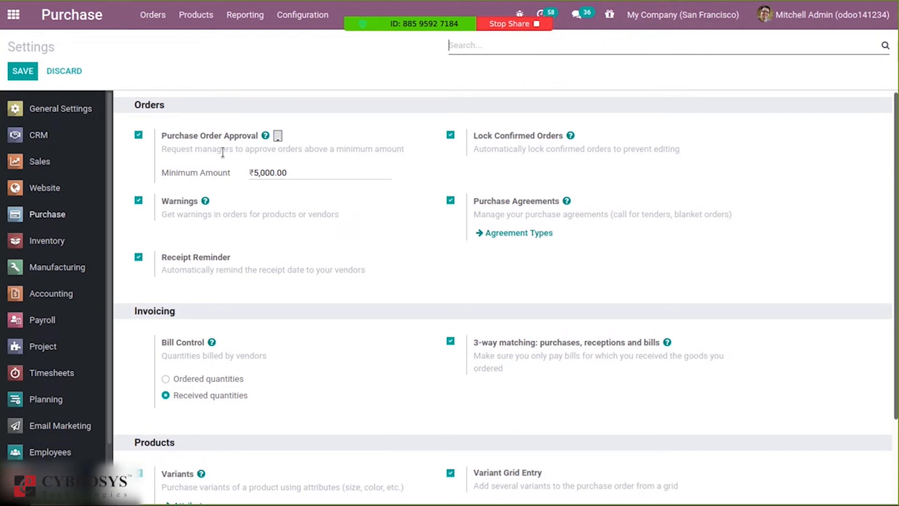
click(14, 19)
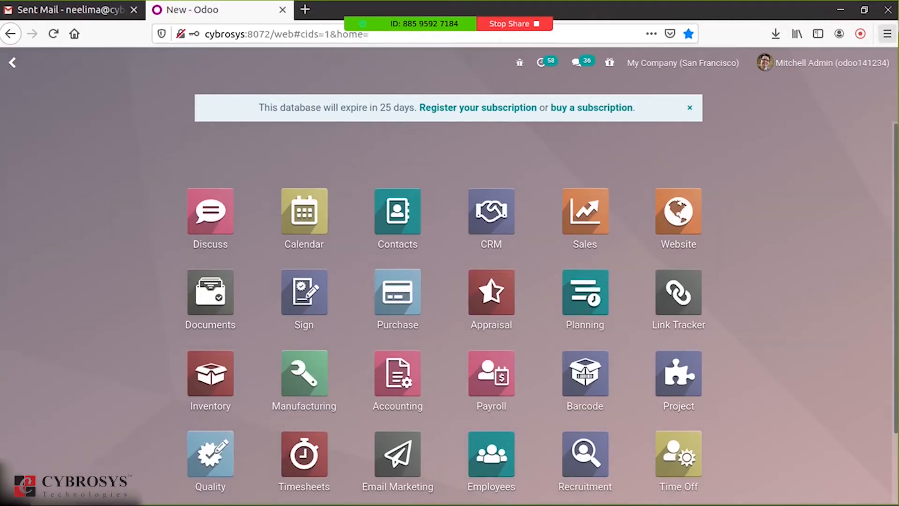
click(820, 26)
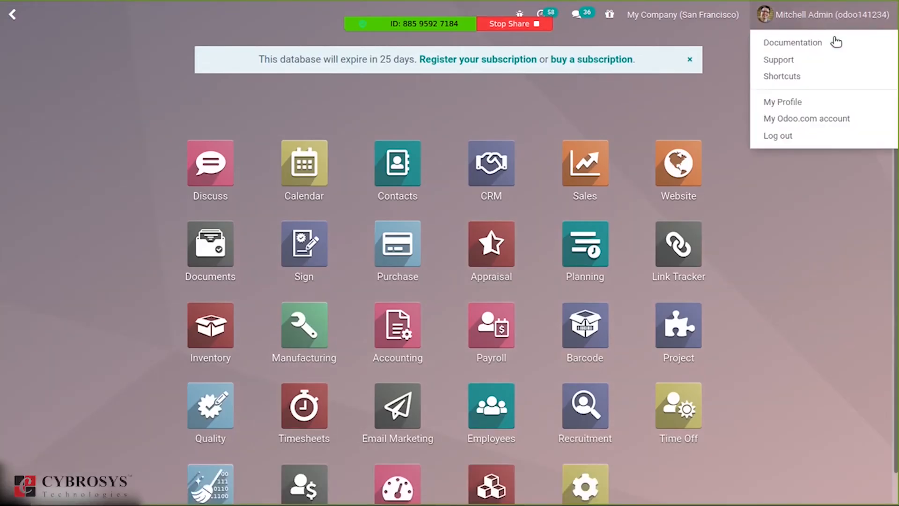
- Log out of the administrator account and sign in as the demo user with the account password, without saving the login
click(815, 136)
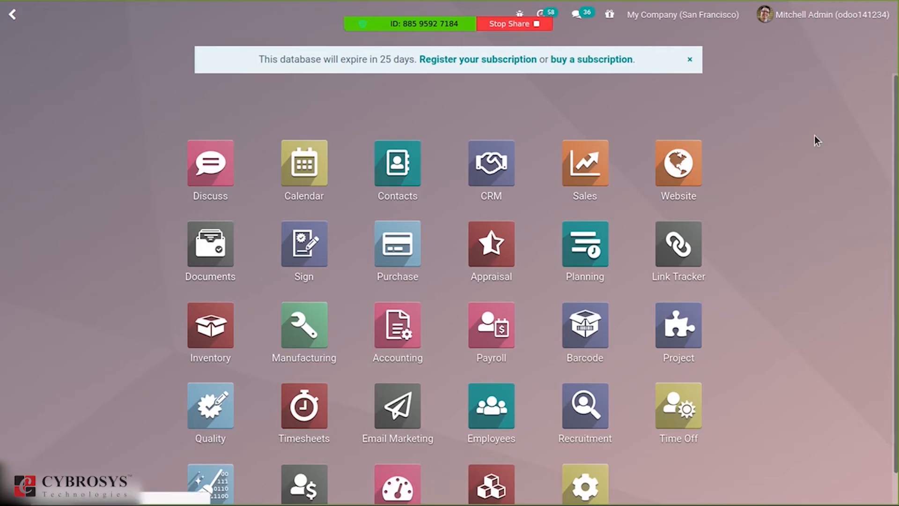
text(demo)
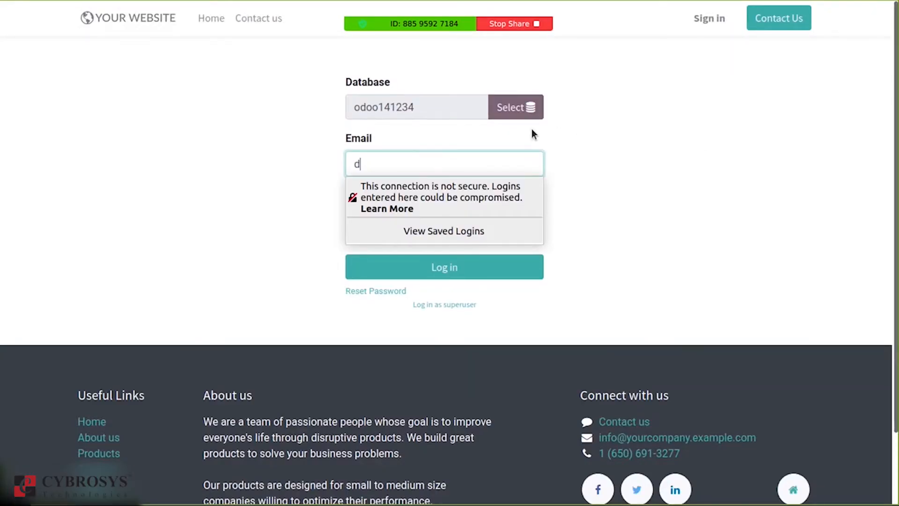
click(289, 224)
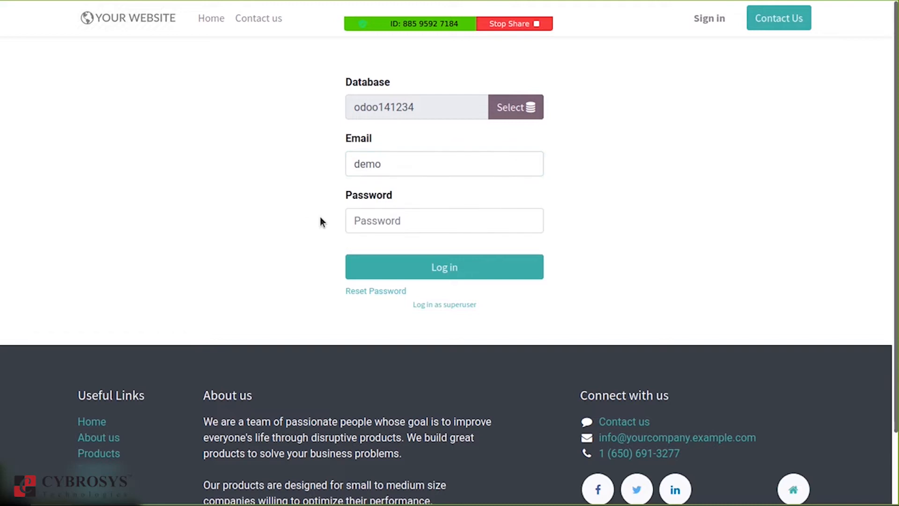
click(382, 222)
text(demo)
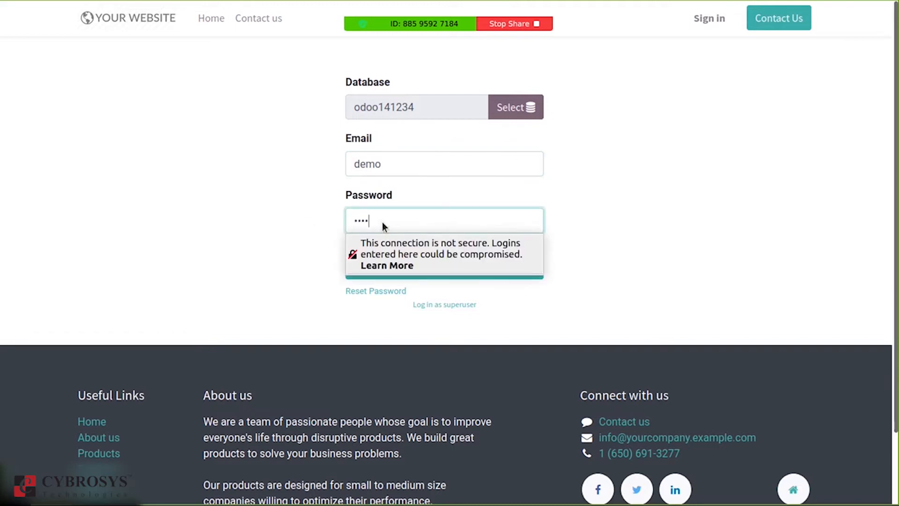
click(322, 236)
click(402, 275)
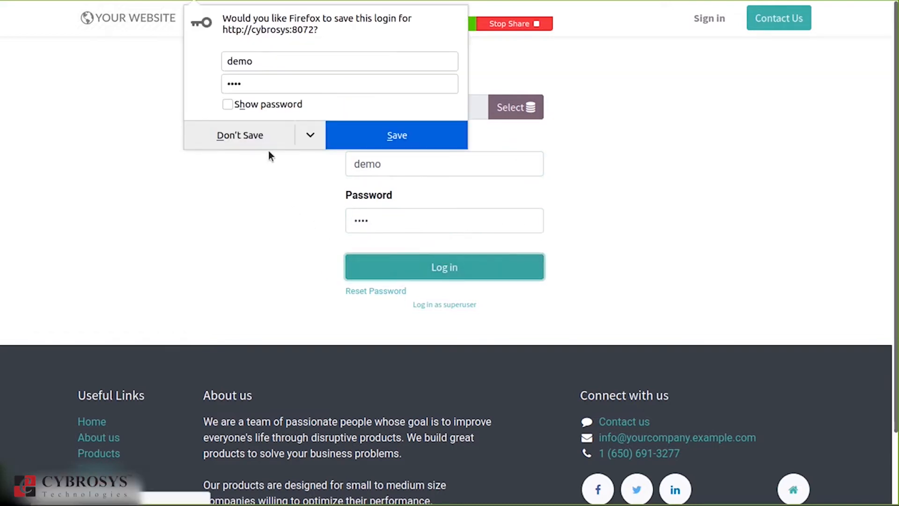
click(258, 136)
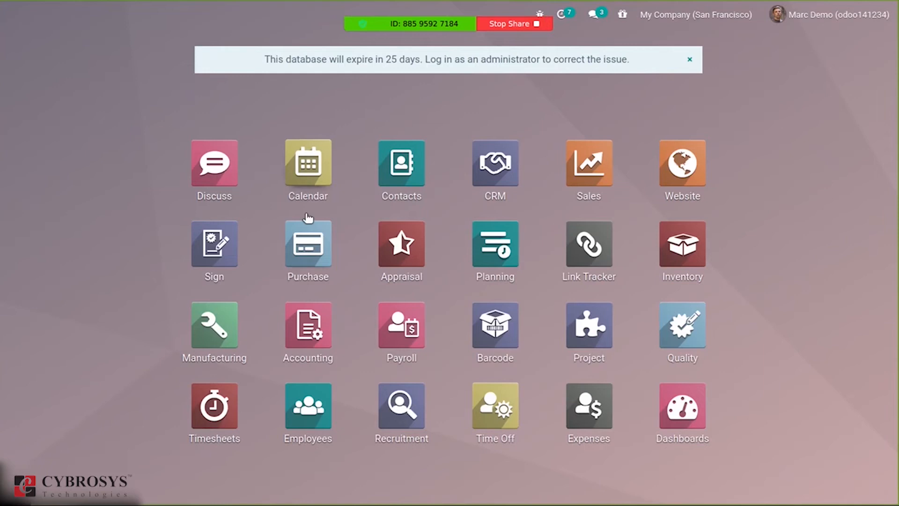
- Start a new request for quotation in Purchase for the individual vendor listed just after Azure Interior
click(307, 262)
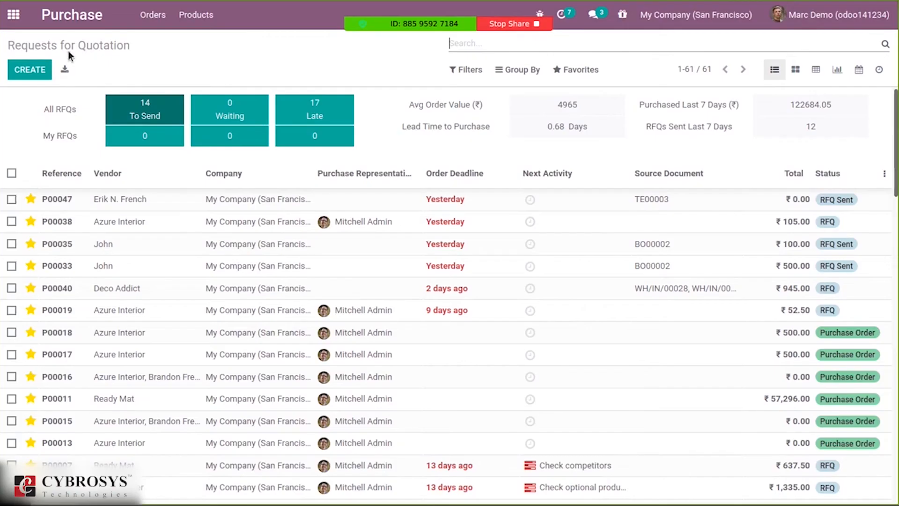
click(29, 71)
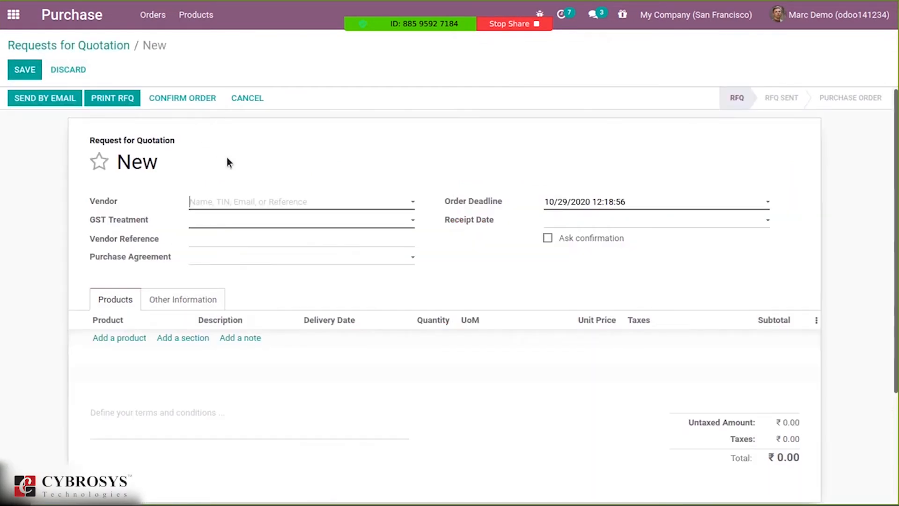
click(252, 205)
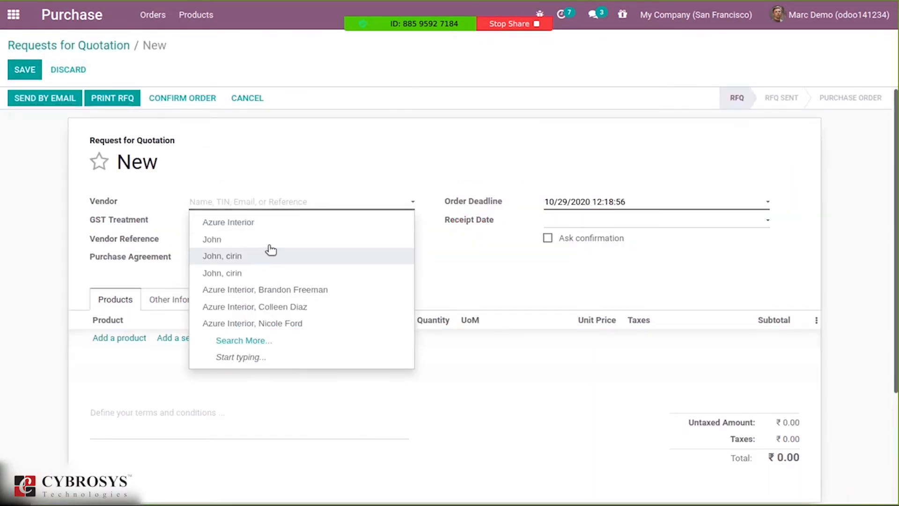
click(278, 241)
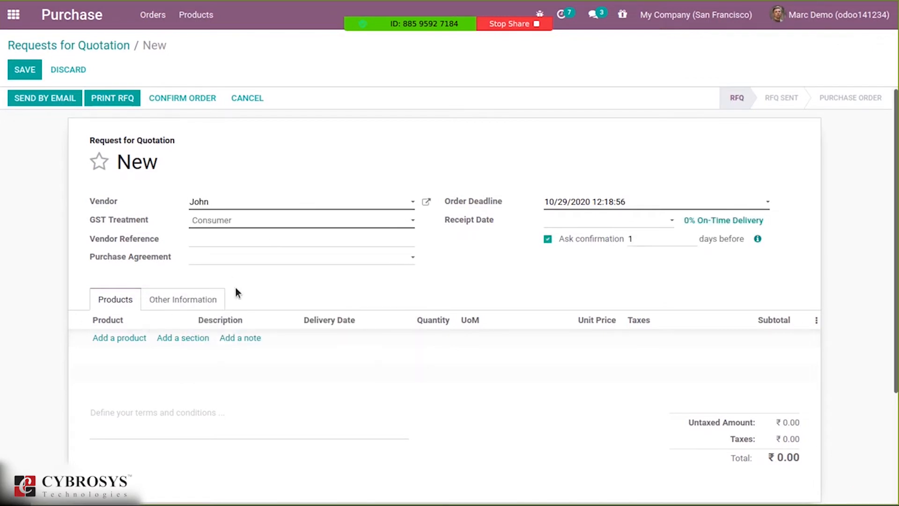
- Add an Aluminium Box product line to the request for quotation with a unit price of 5,500
click(123, 339)
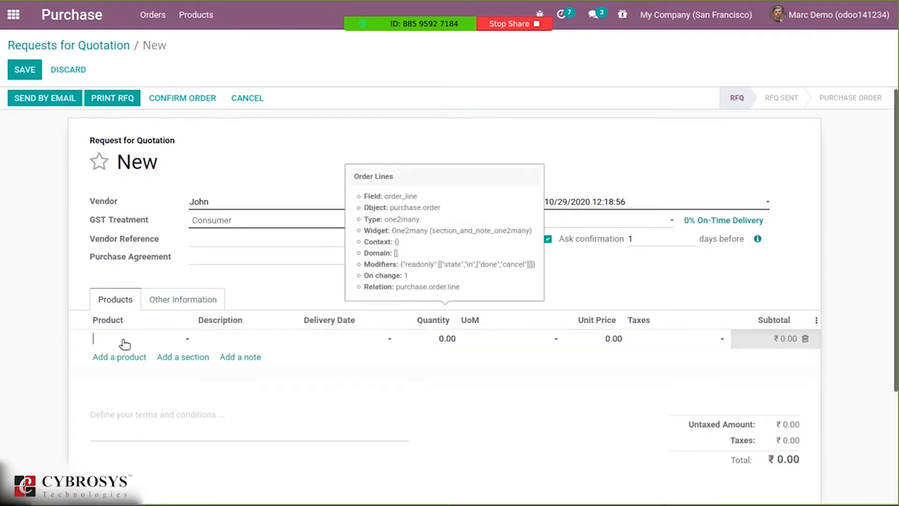
click(125, 343)
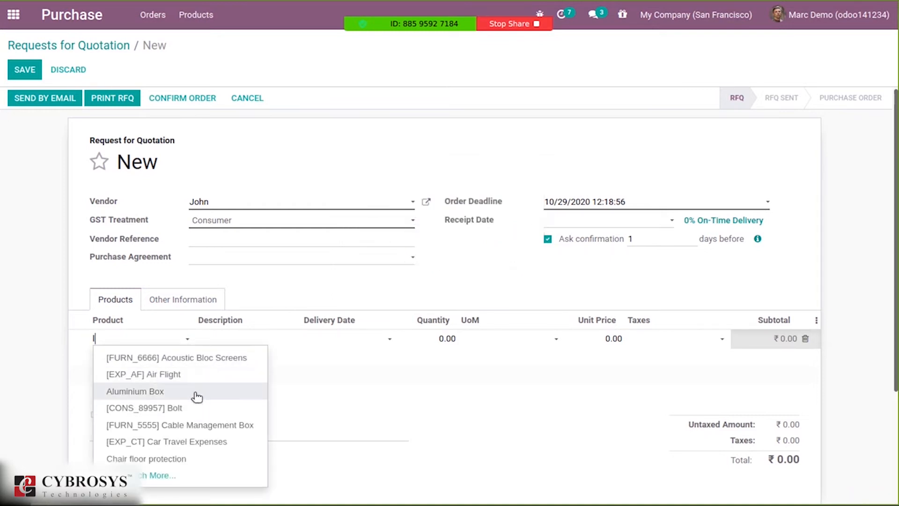
click(197, 397)
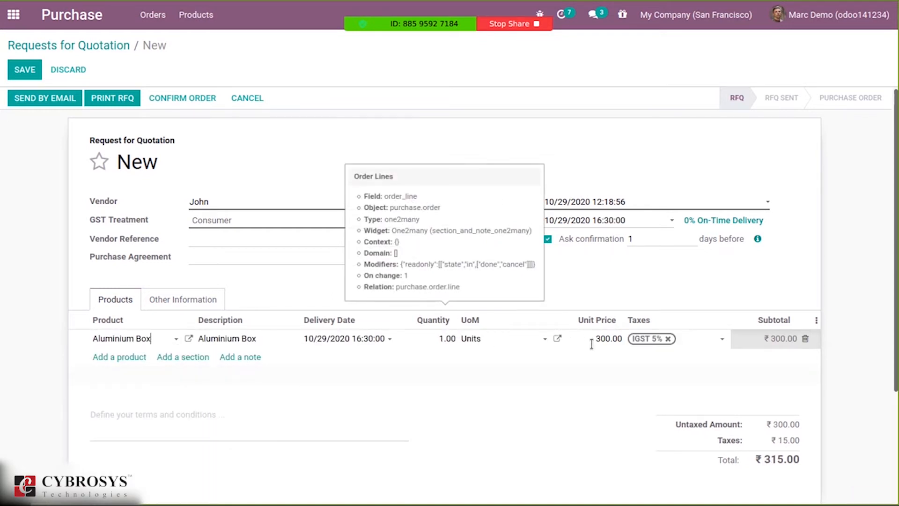
click(604, 336)
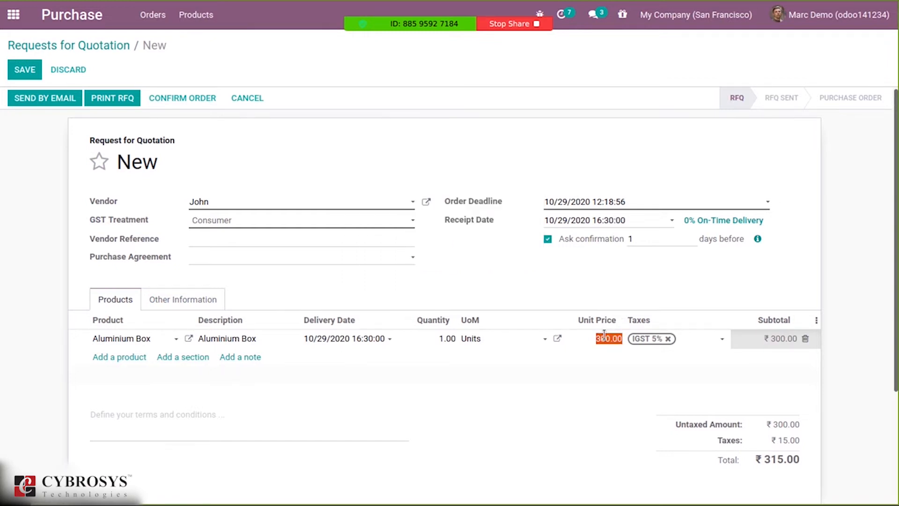
text(5500)
click(552, 276)
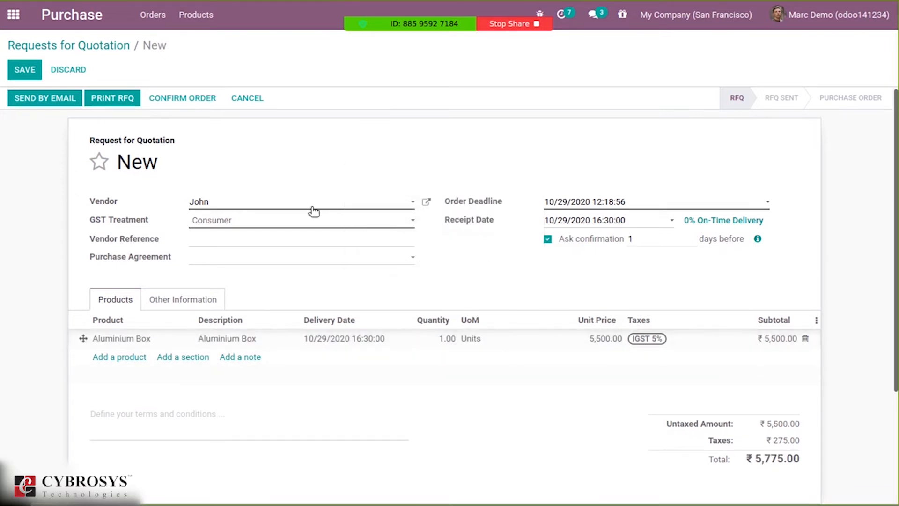
- Confirm the Aluminium Box order, check its status and return to the apps overview
click(195, 97)
click(195, 95)
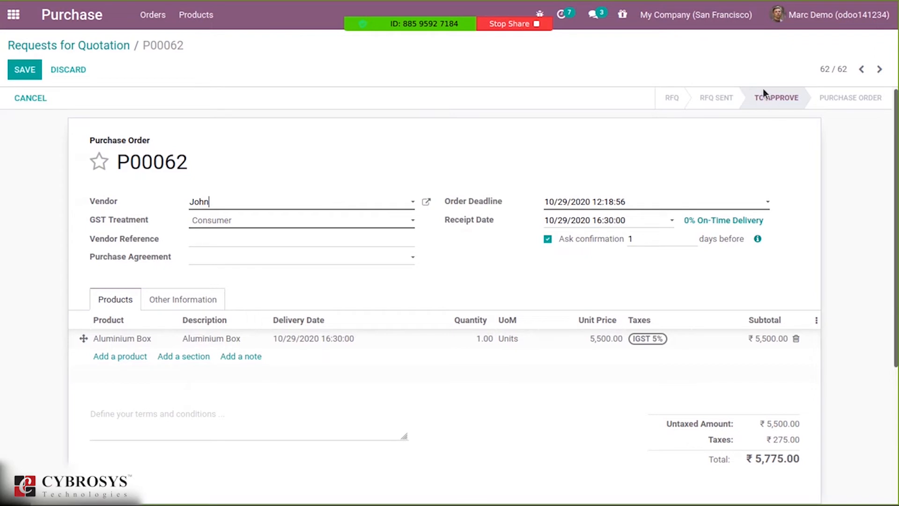
mouse_move(779, 91)
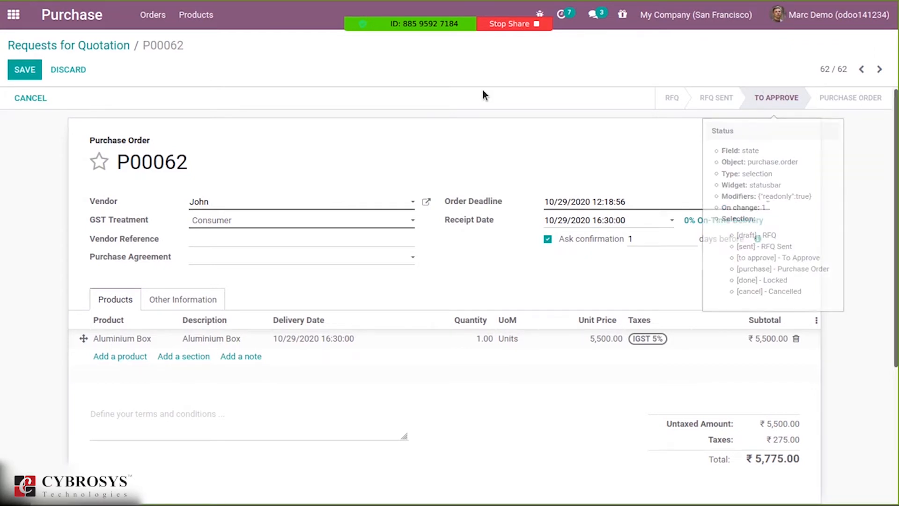
click(76, 45)
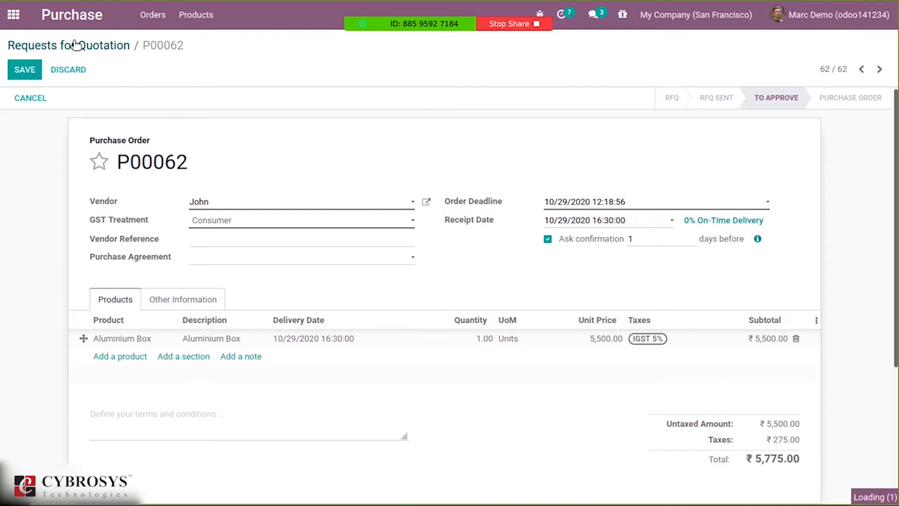
click(14, 15)
- Log out of the demo account and sign back in with the administrator's login and password
key(F11)
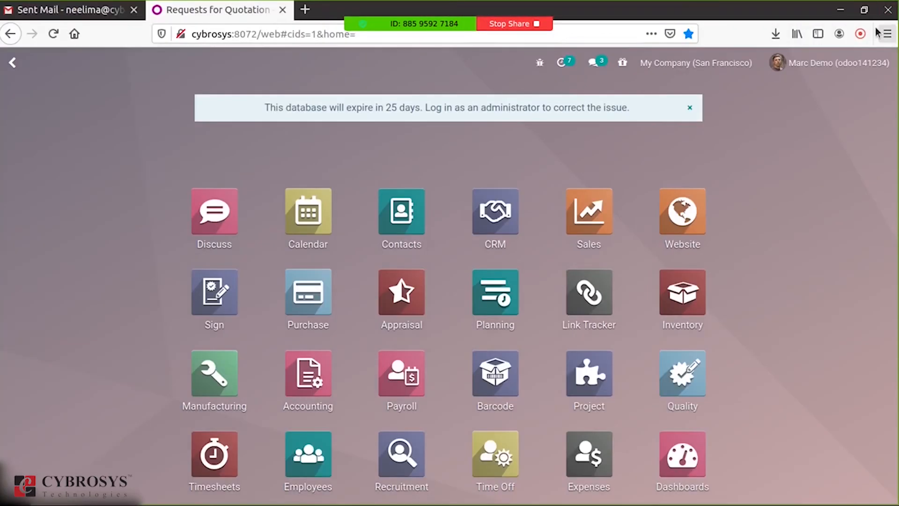
click(828, 62)
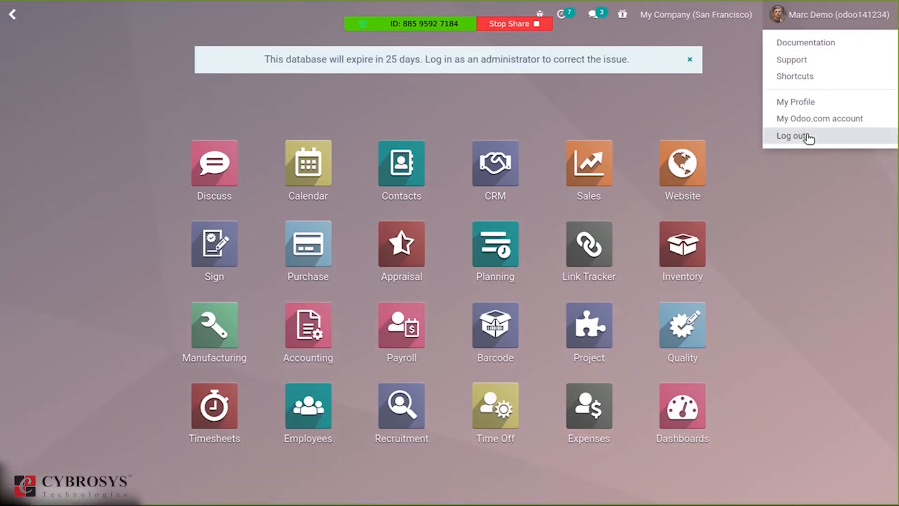
click(796, 184)
text(1)
click(510, 220)
text(1)
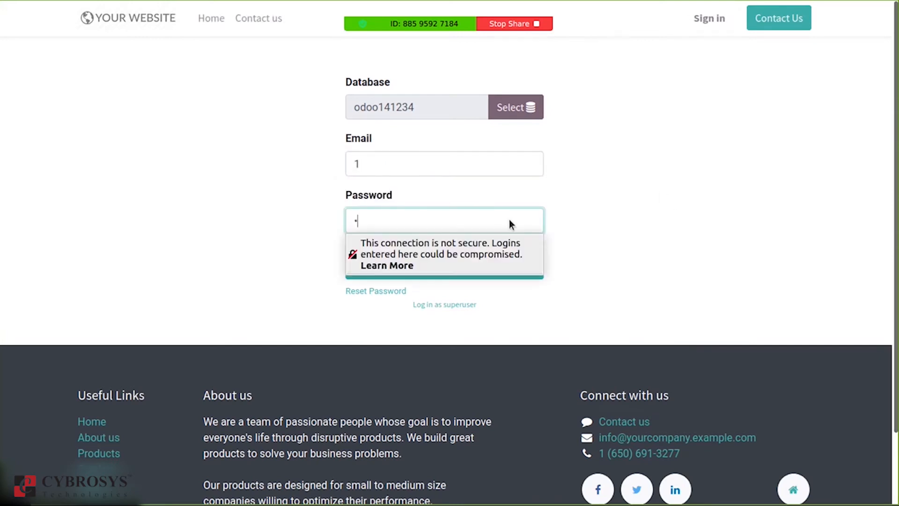
click(483, 272)
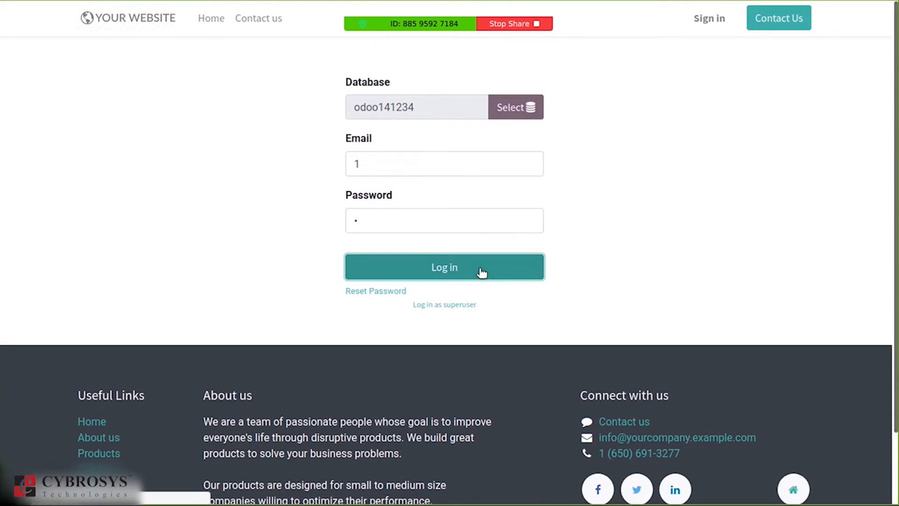
click(481, 270)
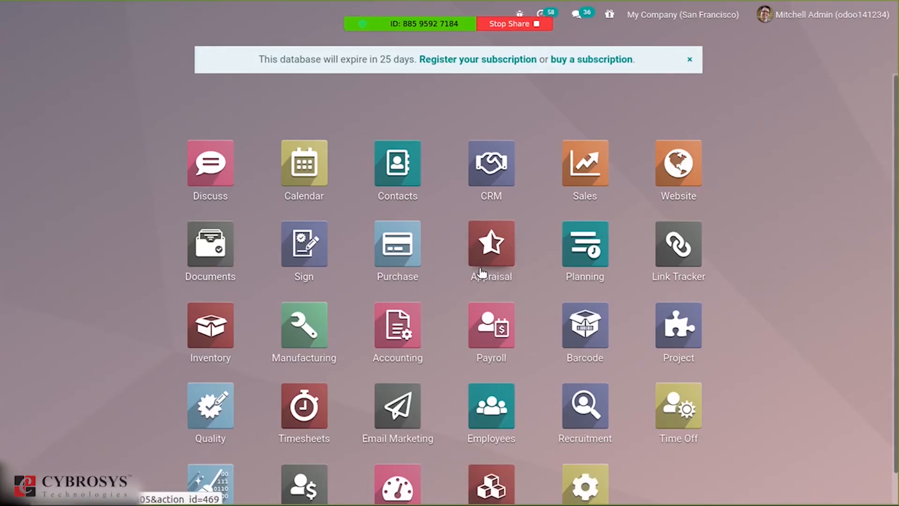
- Find the demo user's order with status To Approve in the Requests for Quotation list and open it
scroll(259, 253, down, 1)
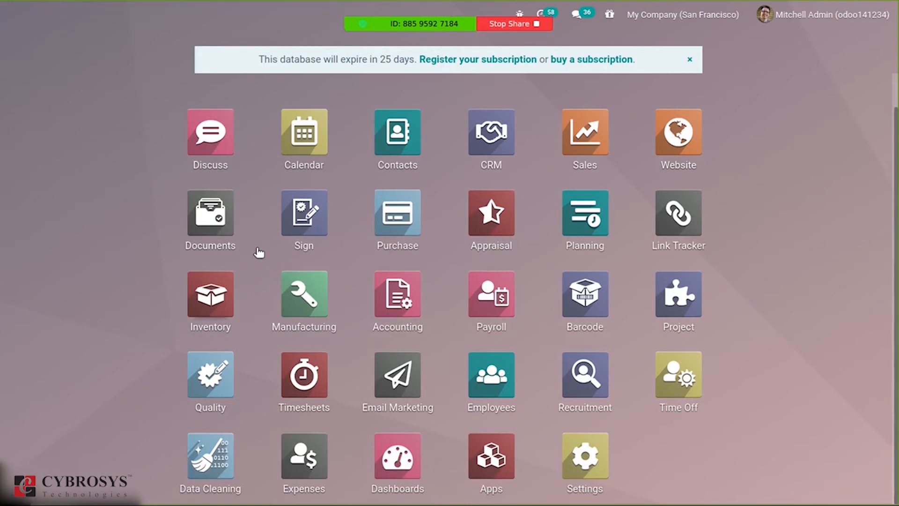
click(395, 225)
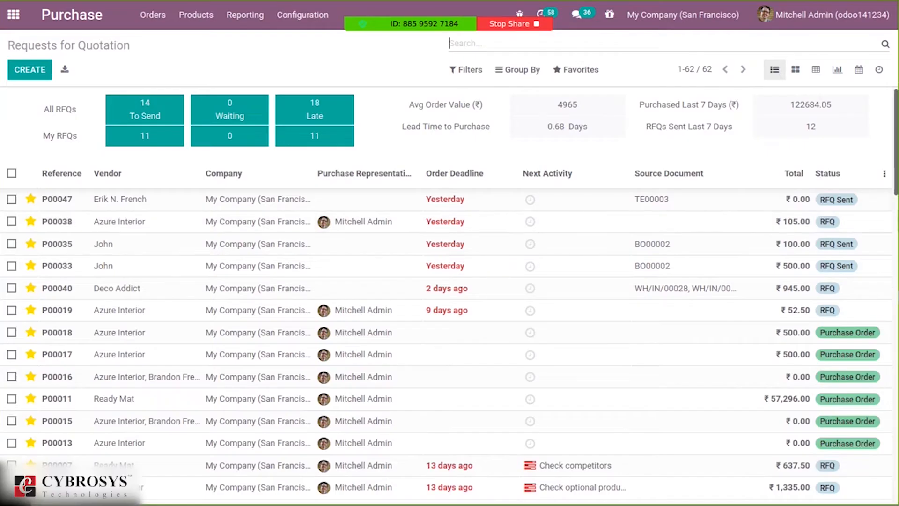
mouse_move(897, 141)
mouse_down()
mouse_move(896, 364)
mouse_move(898, 141)
mouse_up()
scroll(879, 230, down, 5)
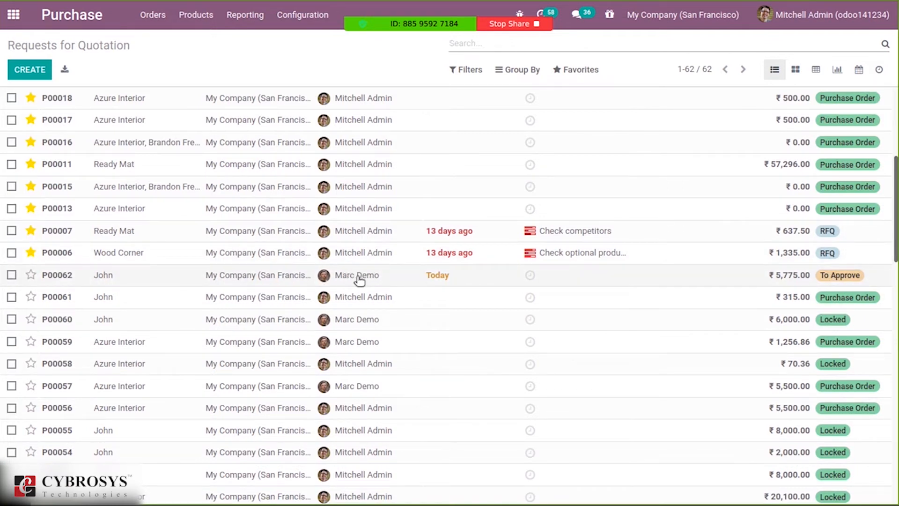
click(497, 281)
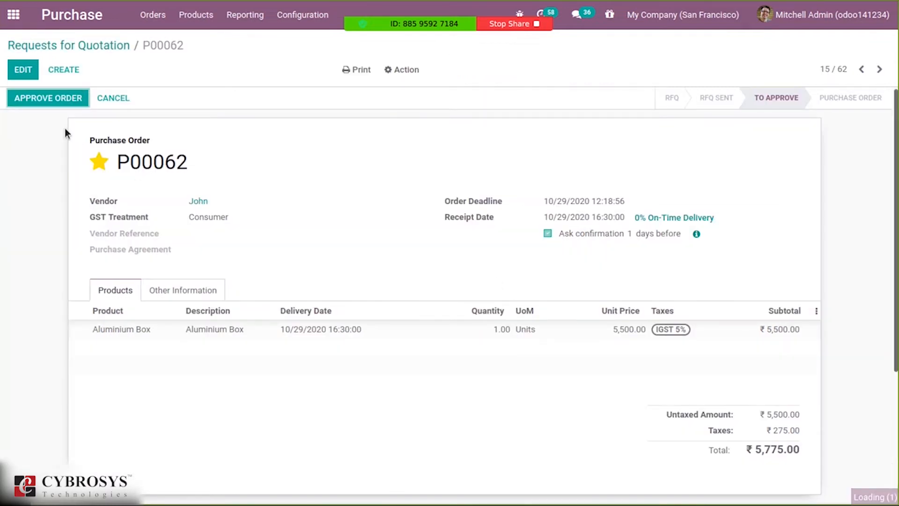
- Approve the Aluminium Box purchase order and unlock it for editing
click(47, 98)
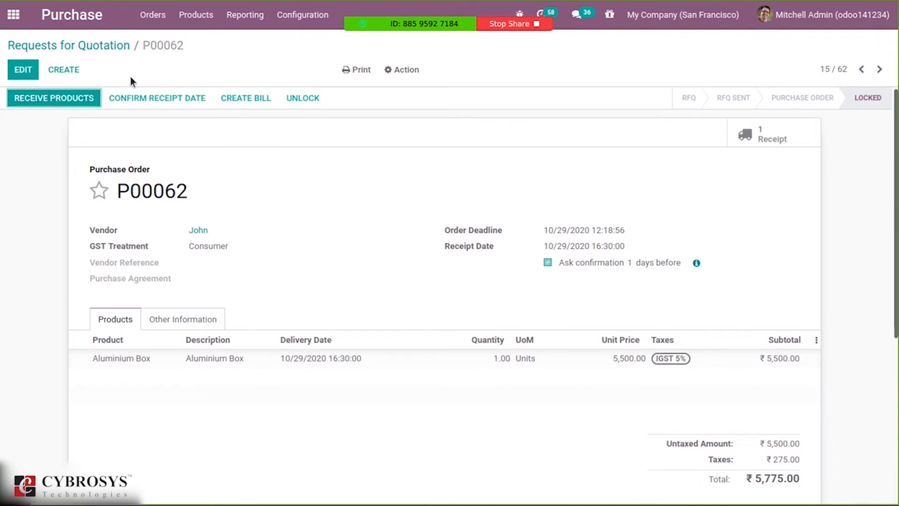
click(309, 99)
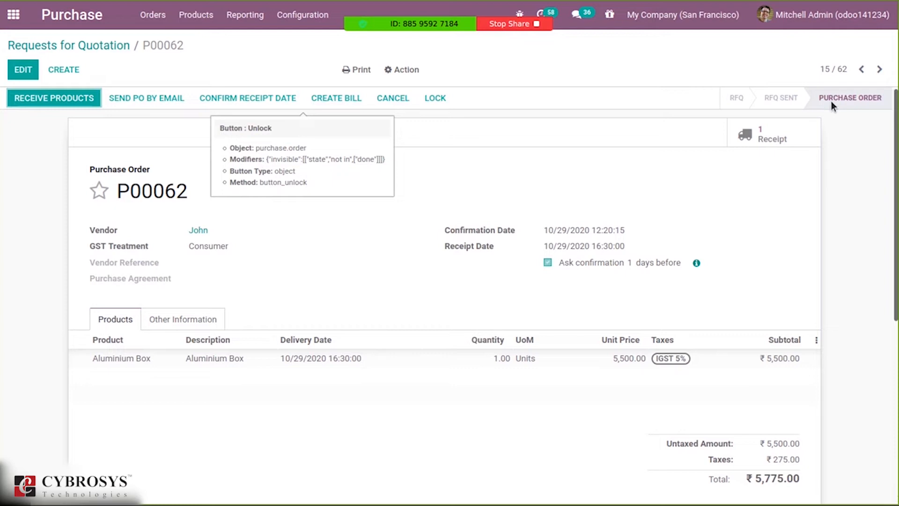
mouse_move(837, 102)
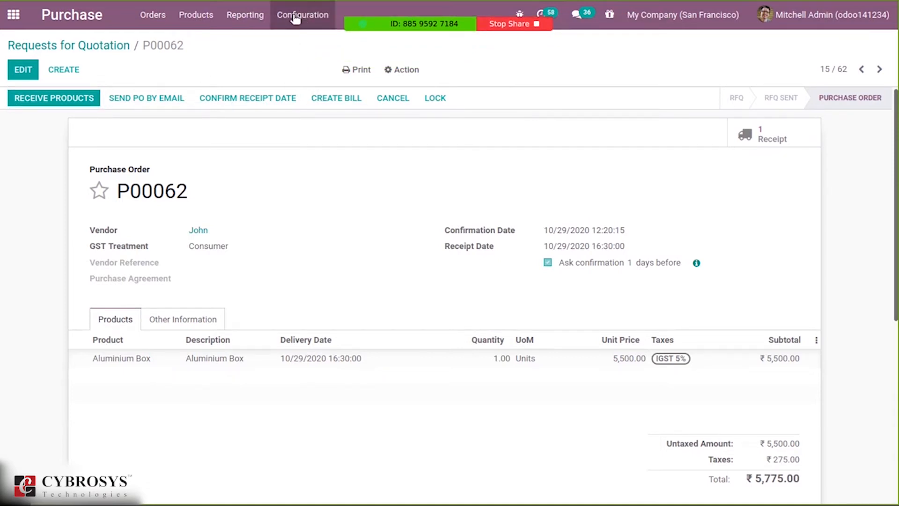
- Examine the Purchase settings for order approval, locking confirmed orders, purchase agreements, bill control, 3-way matching, product variants and dropshipping
click(299, 16)
click(313, 43)
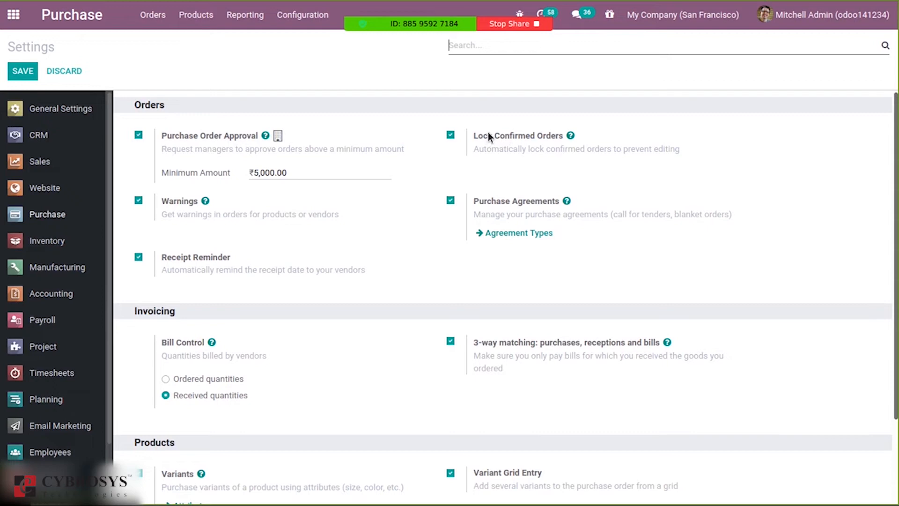
mouse_move(532, 136)
mouse_move(502, 219)
mouse_move(705, 230)
mouse_move(693, 207)
mouse_move(196, 381)
mouse_move(212, 395)
scroll(196, 362, down, 2)
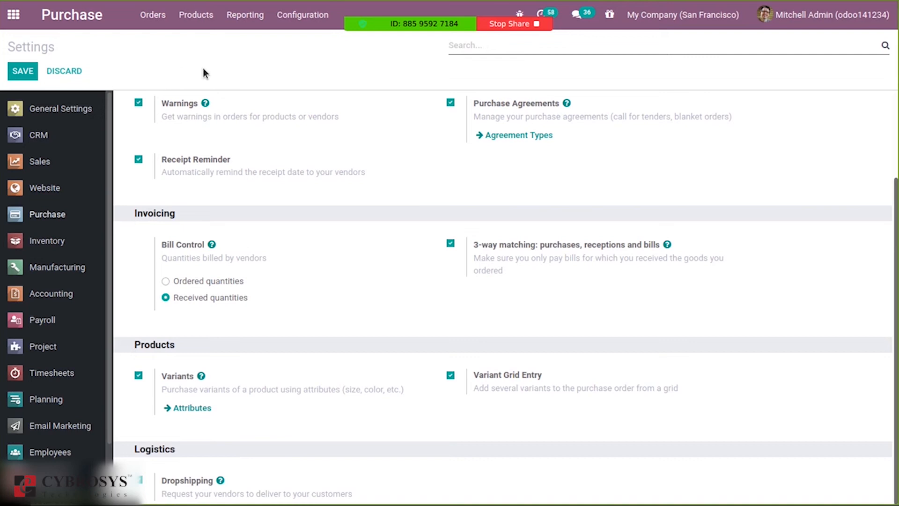
- View the vendor pricelists and open the Gemini Furniture record for the Office Chair
click(298, 13)
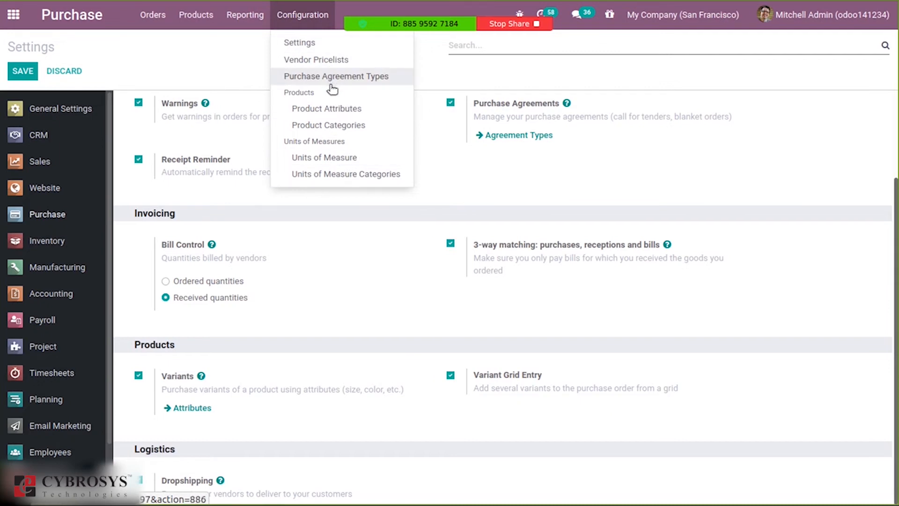
click(310, 62)
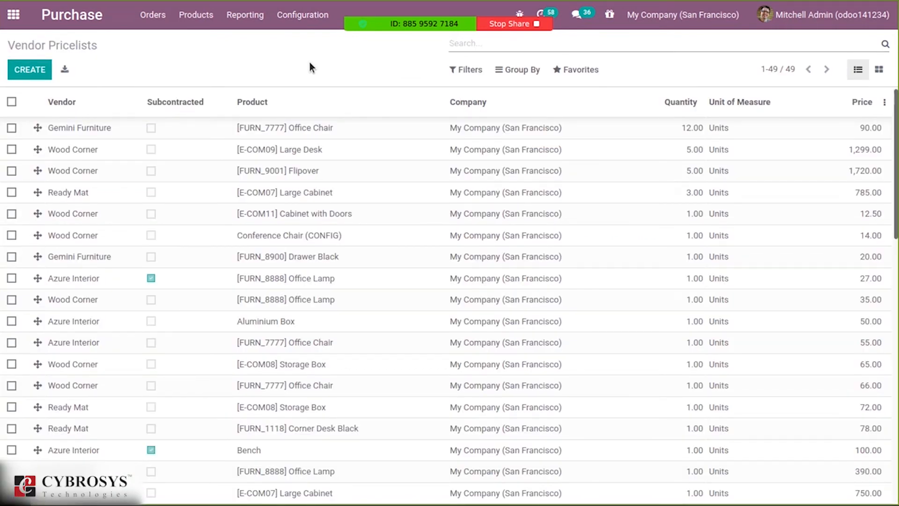
click(108, 136)
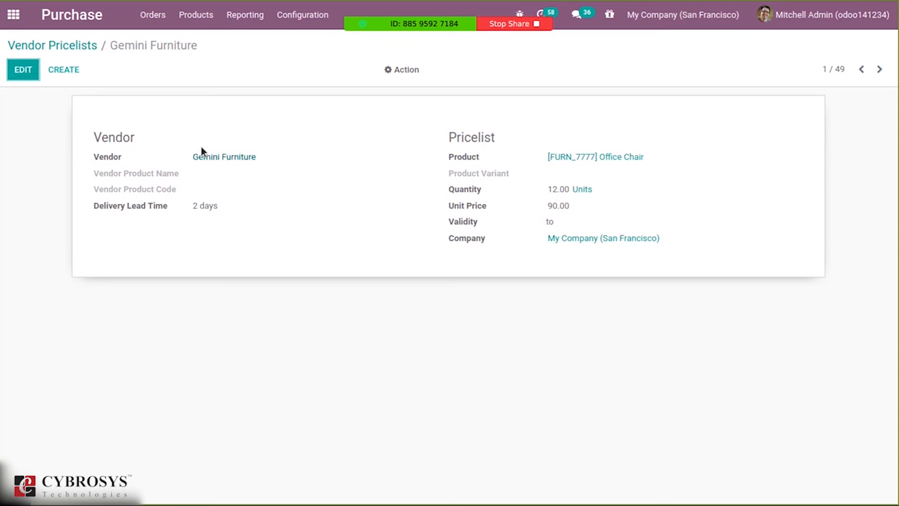
- Leave the Gemini Furniture pricelist record and view the list of purchase agreement types
click(66, 47)
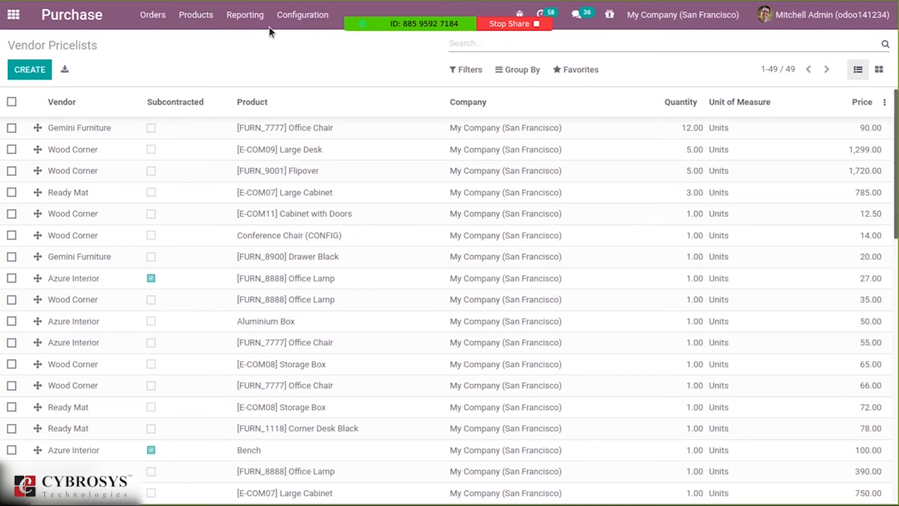
click(300, 15)
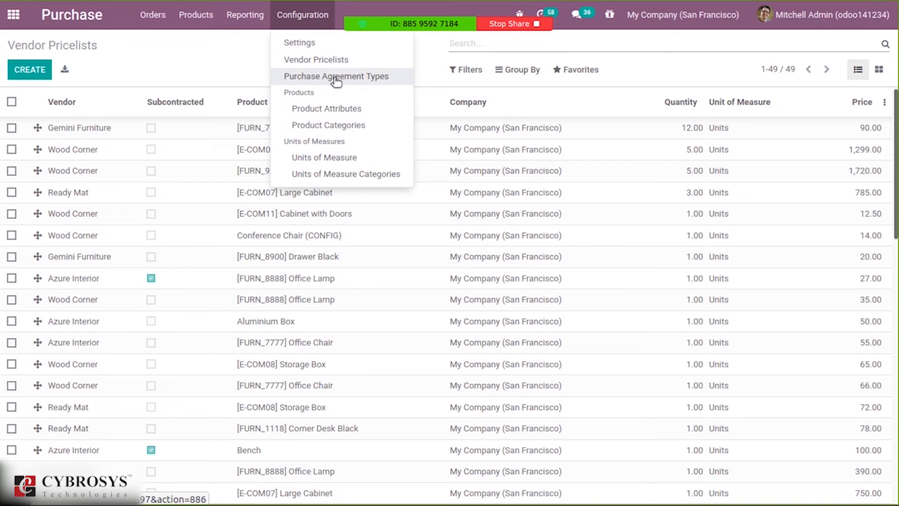
click(336, 80)
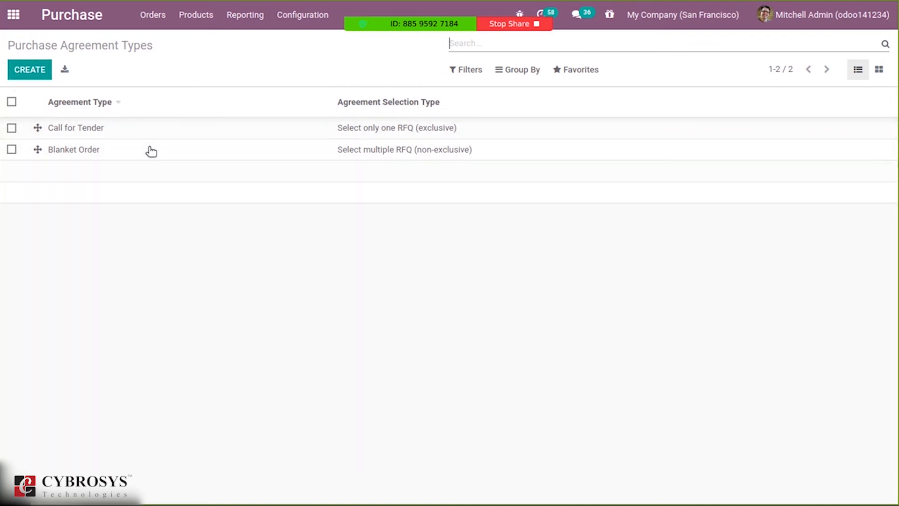
- View the product attributes list and the product categories list, and check which units of measure configuration entries are available
click(294, 14)
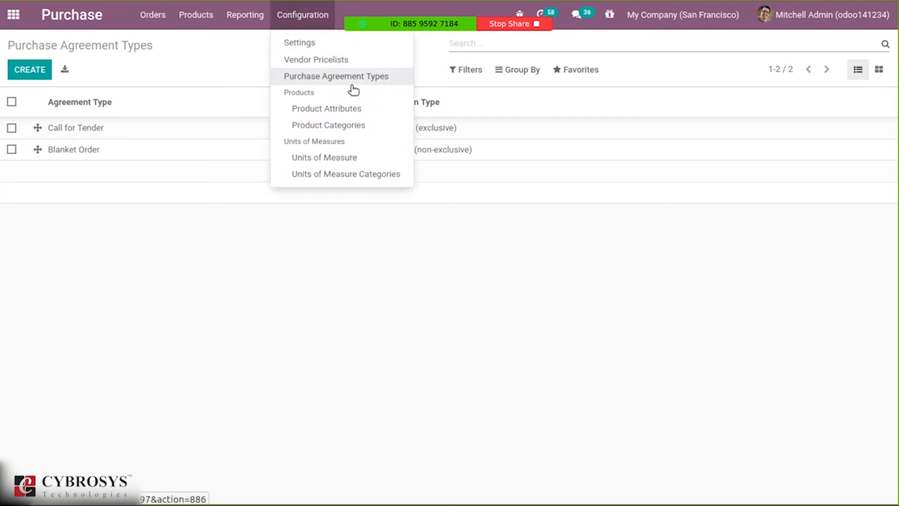
click(342, 112)
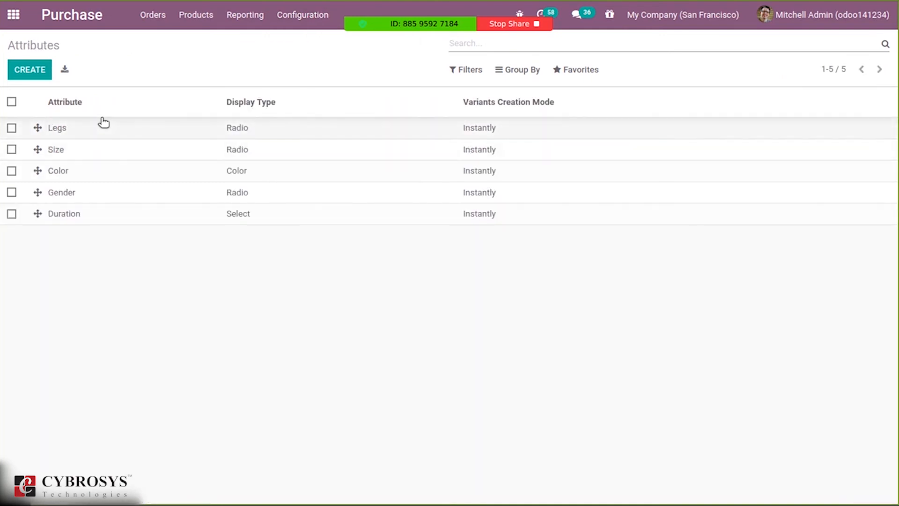
click(318, 16)
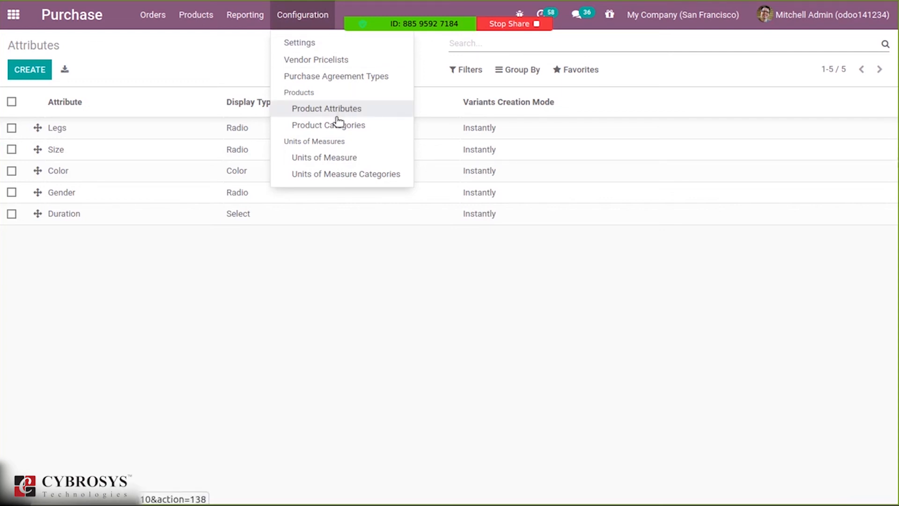
click(363, 127)
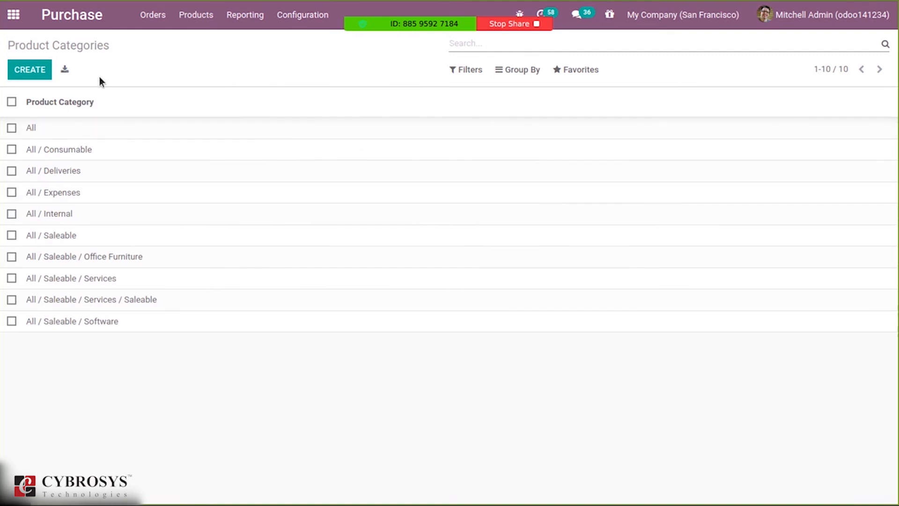
click(295, 15)
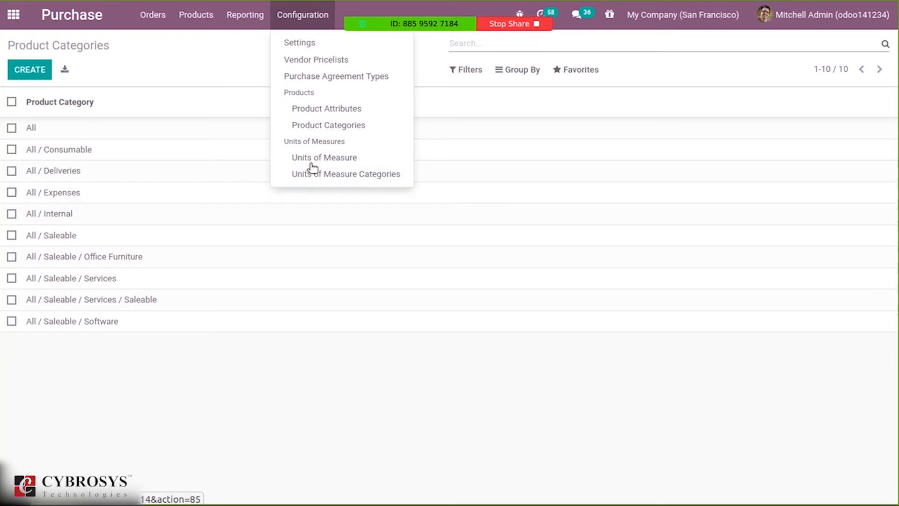
click(247, 95)
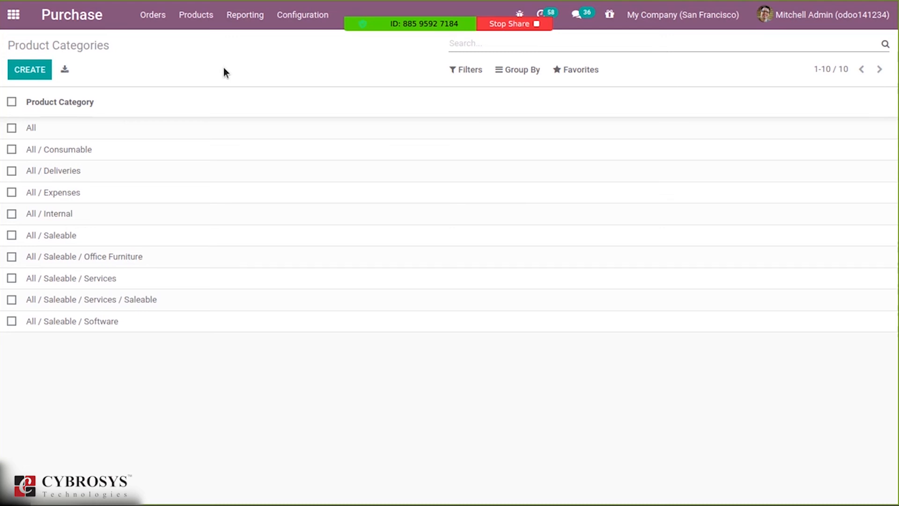
- View the purchase agreements, examine the confirmed Call for Tender agreement with today's deadline, and return to the list
click(196, 15)
click(159, 15)
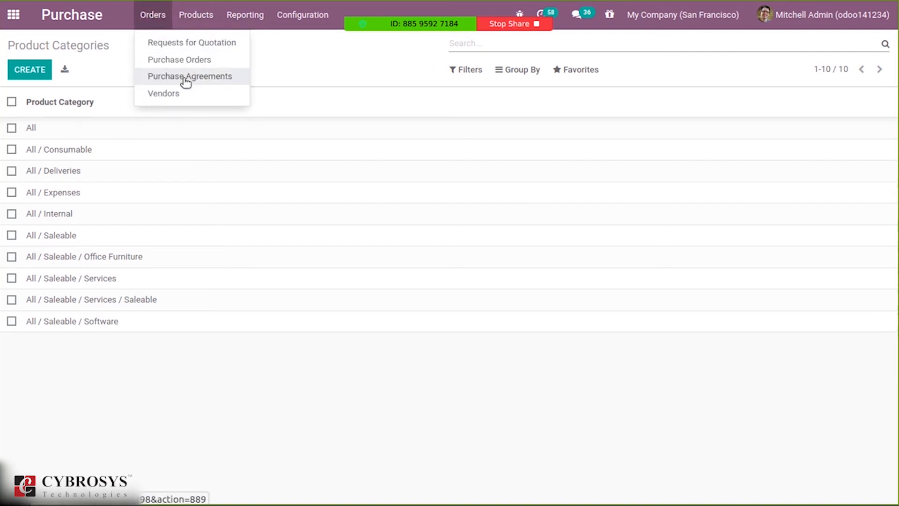
click(202, 78)
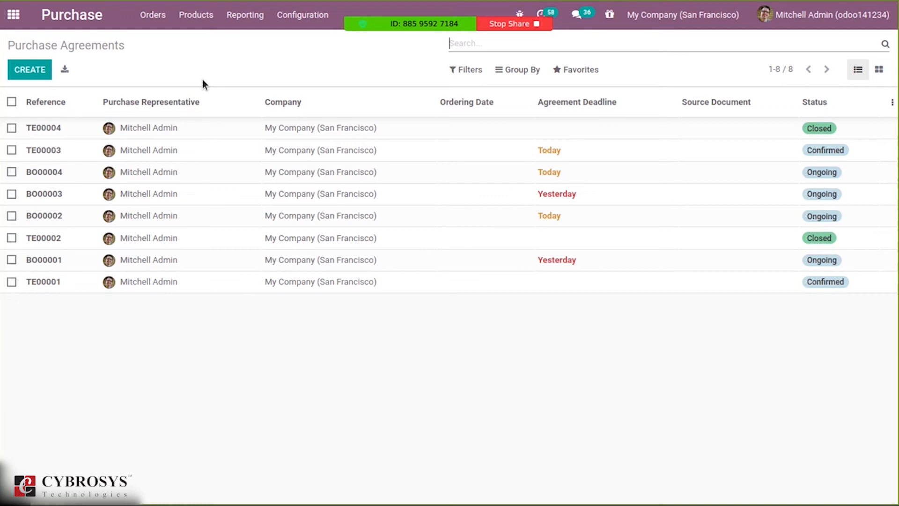
click(261, 154)
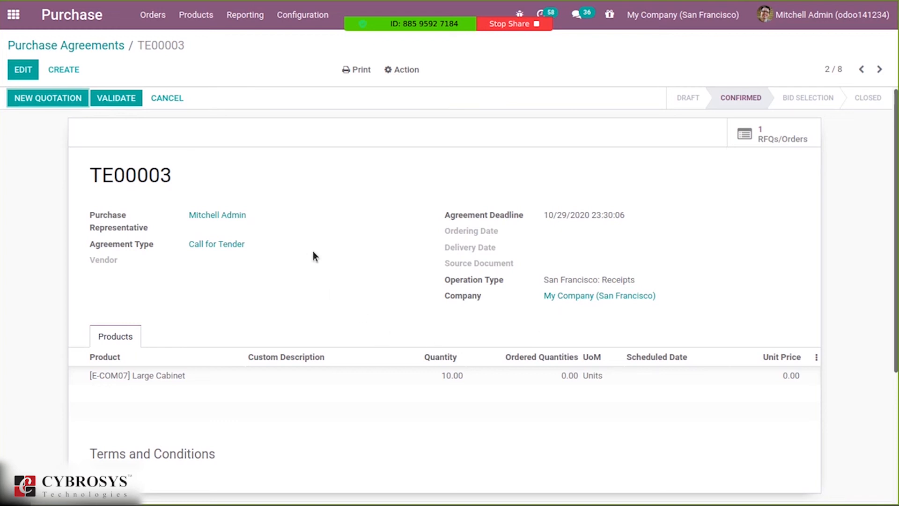
click(88, 48)
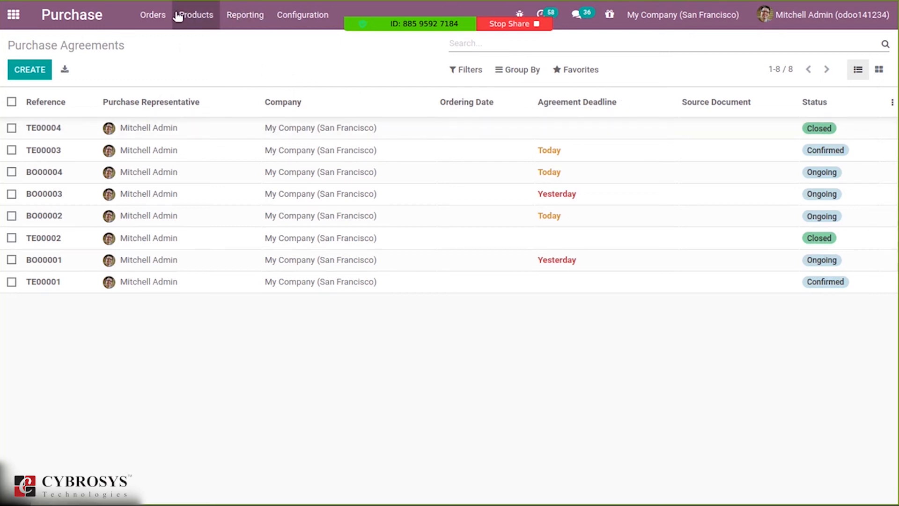
- View the vendors and examine the filter and grouping options available for them
click(155, 16)
click(175, 96)
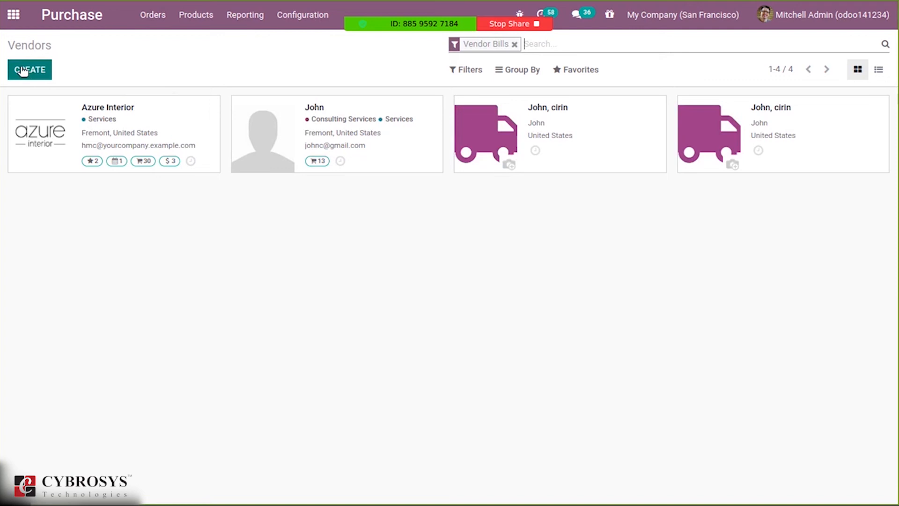
click(467, 75)
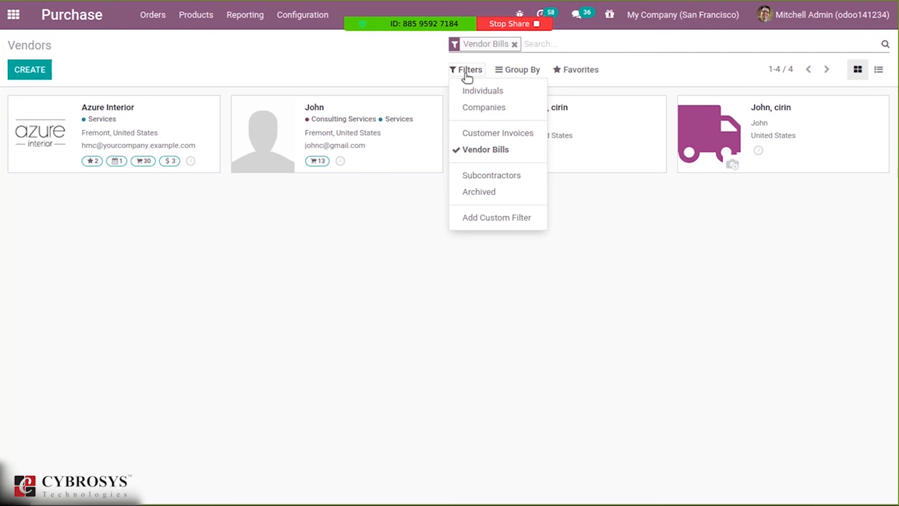
click(533, 76)
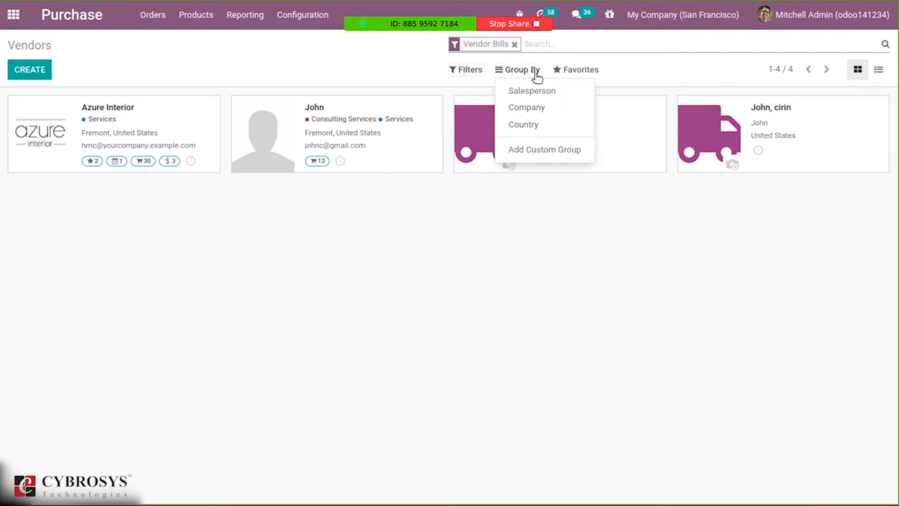
click(475, 72)
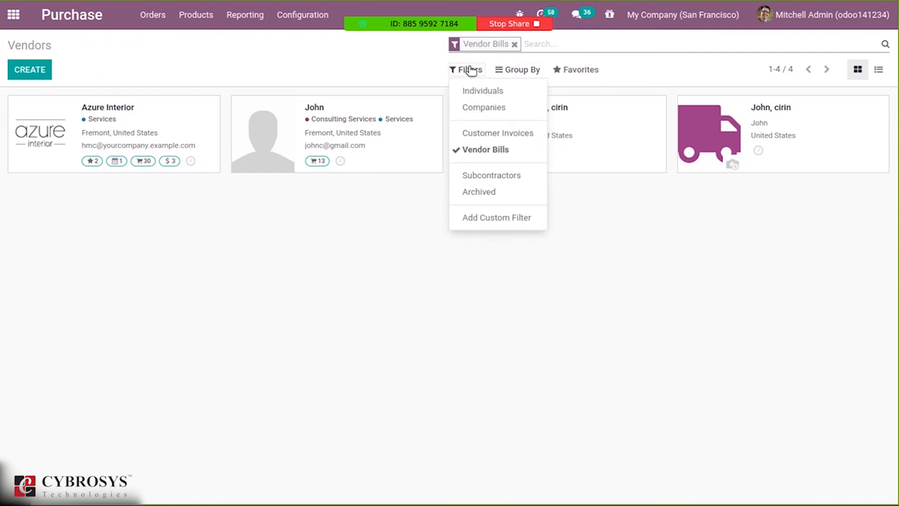
click(527, 75)
click(310, 48)
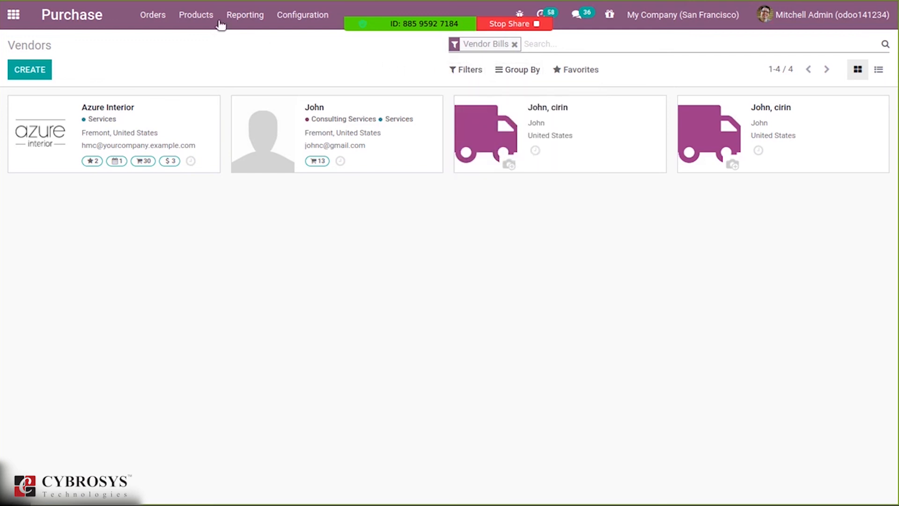
- View the purchasable products and the list of product variants
click(153, 16)
click(199, 11)
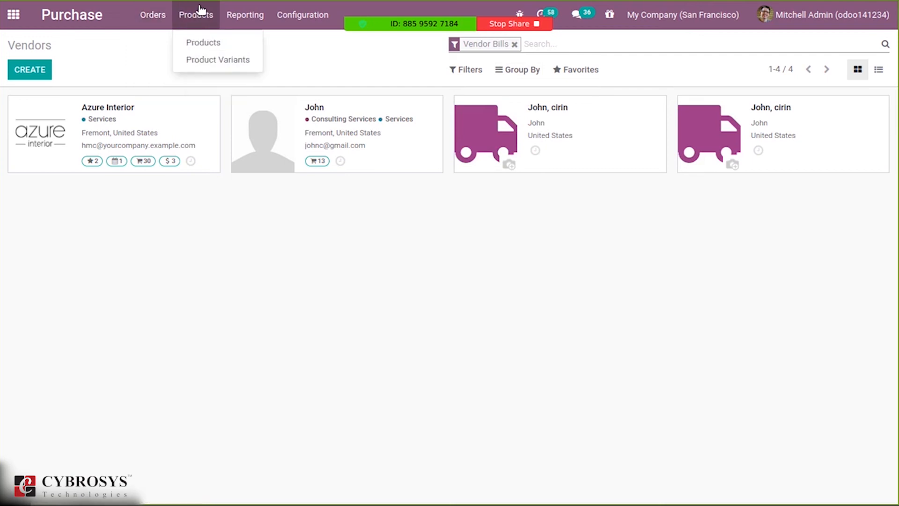
click(214, 41)
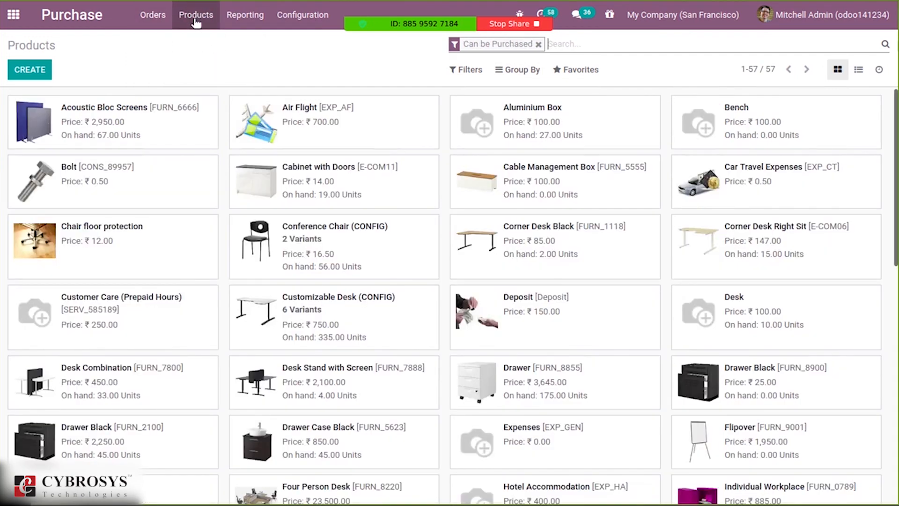
click(195, 17)
click(203, 61)
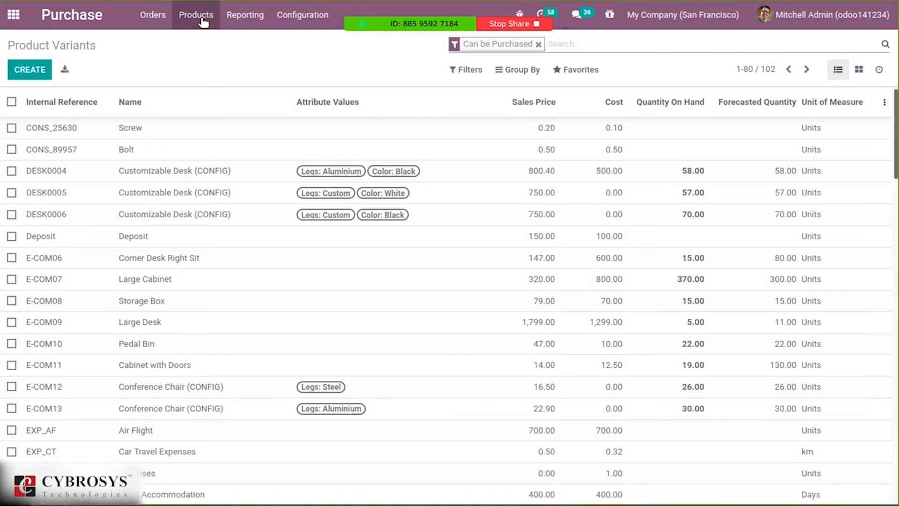
- Open the Purchase Analysis report, look through its pivot and graph views, and examine the dashboard view
click(244, 18)
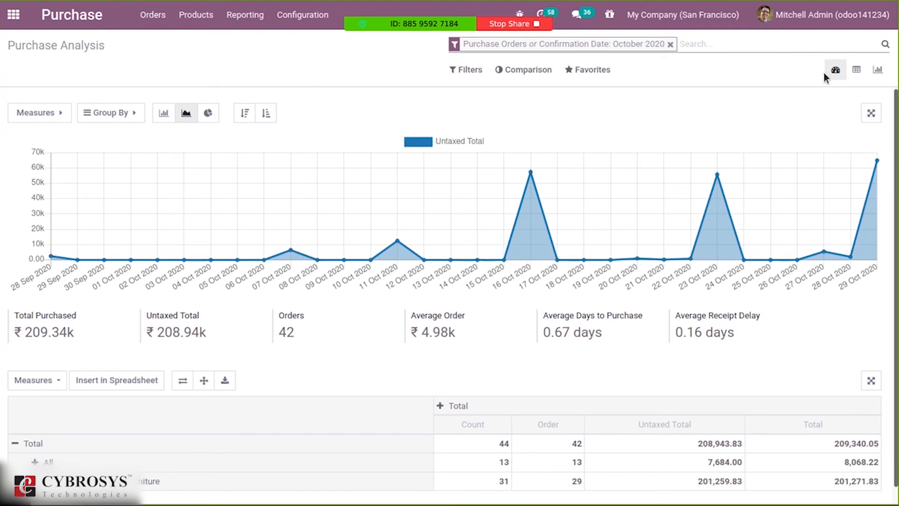
click(859, 74)
click(885, 77)
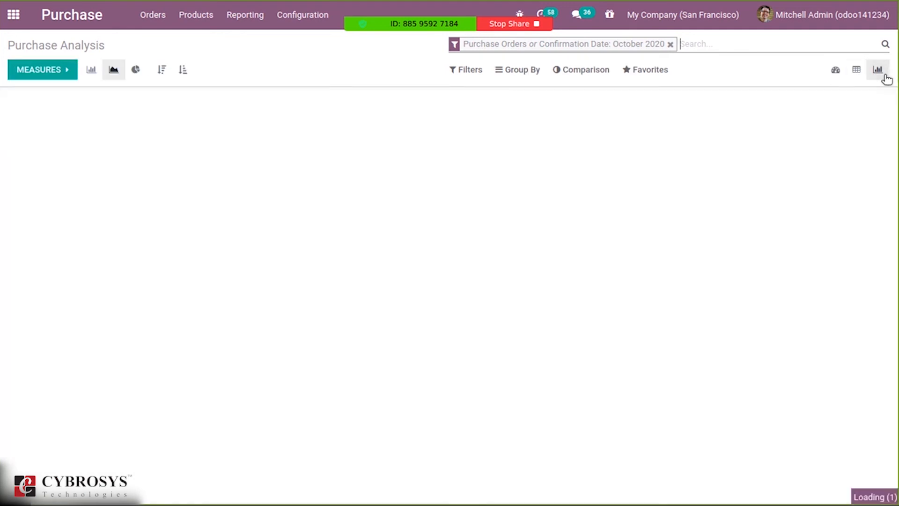
click(834, 71)
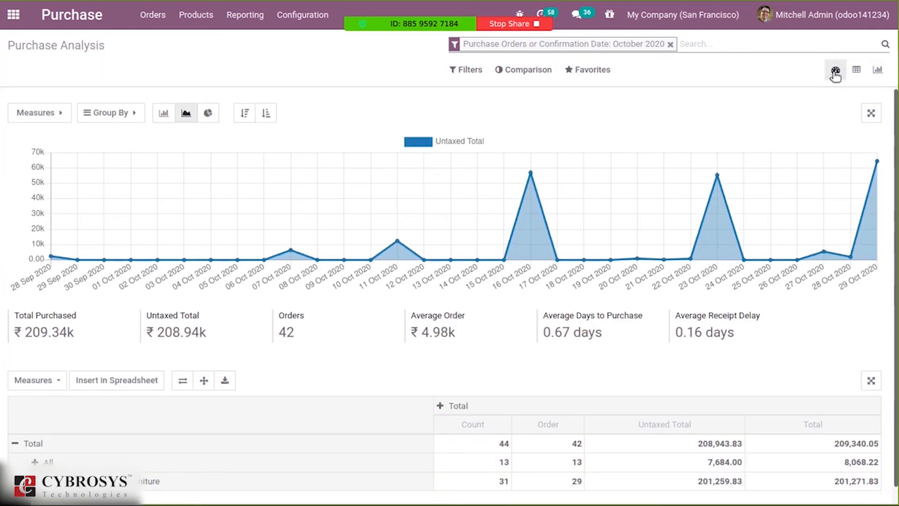
scroll(557, 199, down, 1)
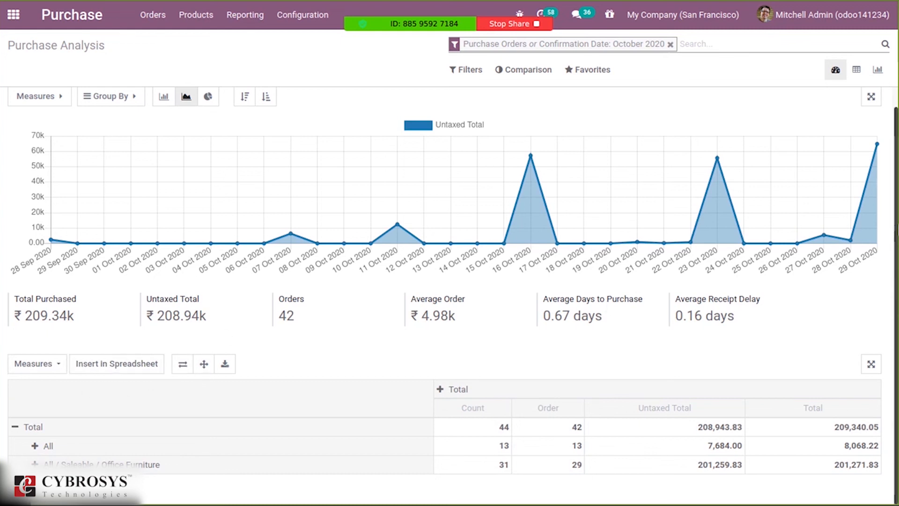
scroll(412, 215, up, 1)
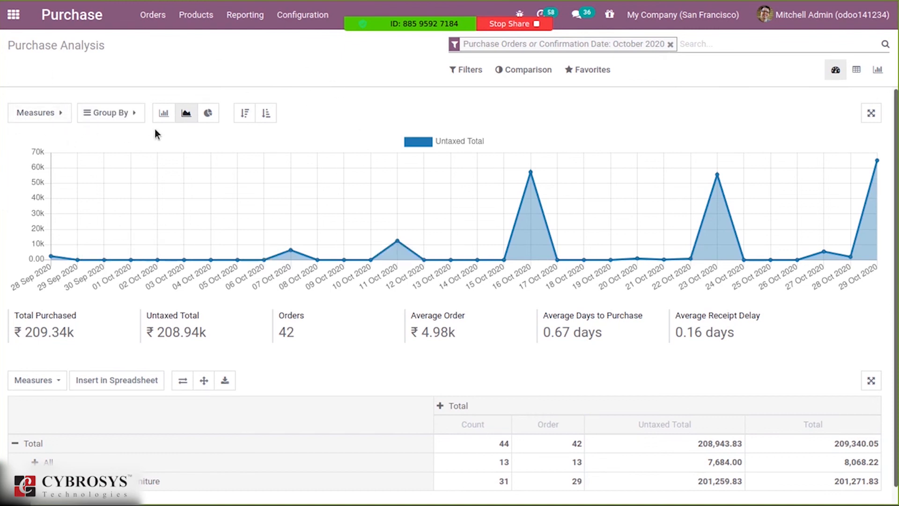
- Try Order as the measure of the dashboard chart, and set the measure to Qty Ordered
click(60, 113)
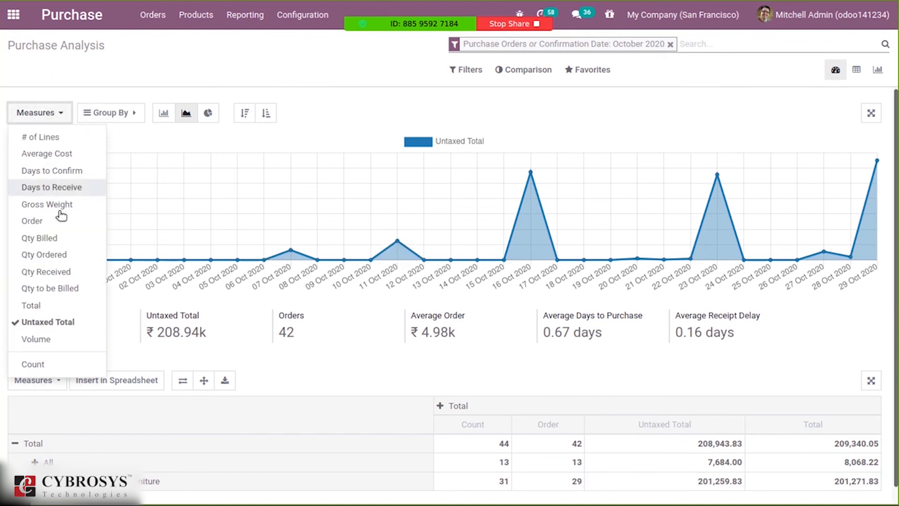
click(47, 222)
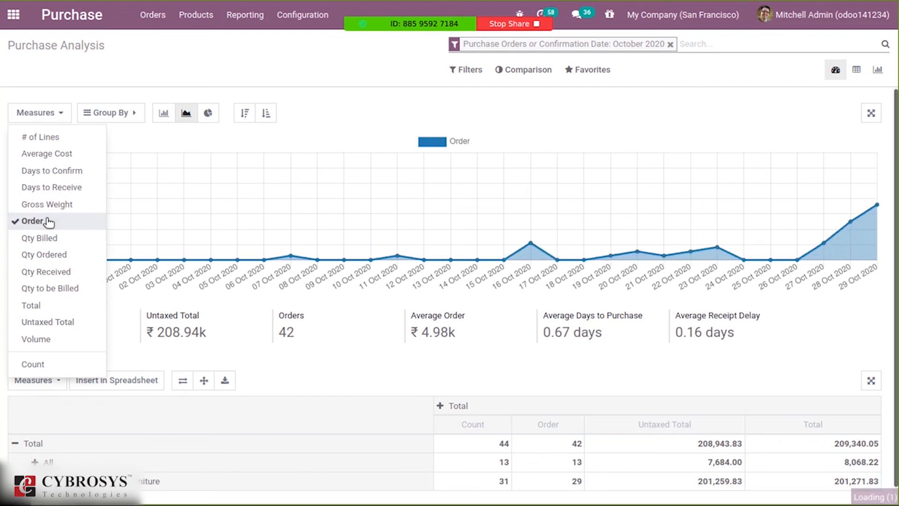
click(64, 254)
- Group the dashboard chart by Currency and Product in addition to Confirmation Date
click(132, 113)
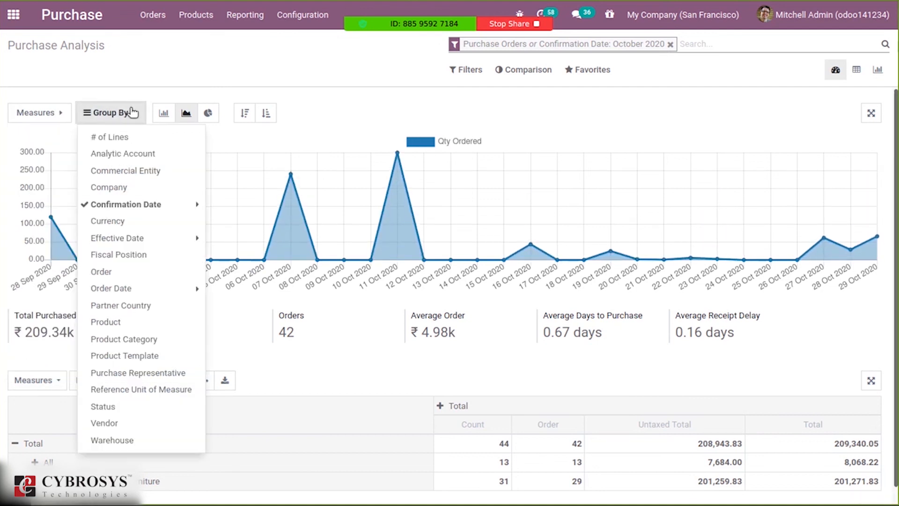
click(137, 220)
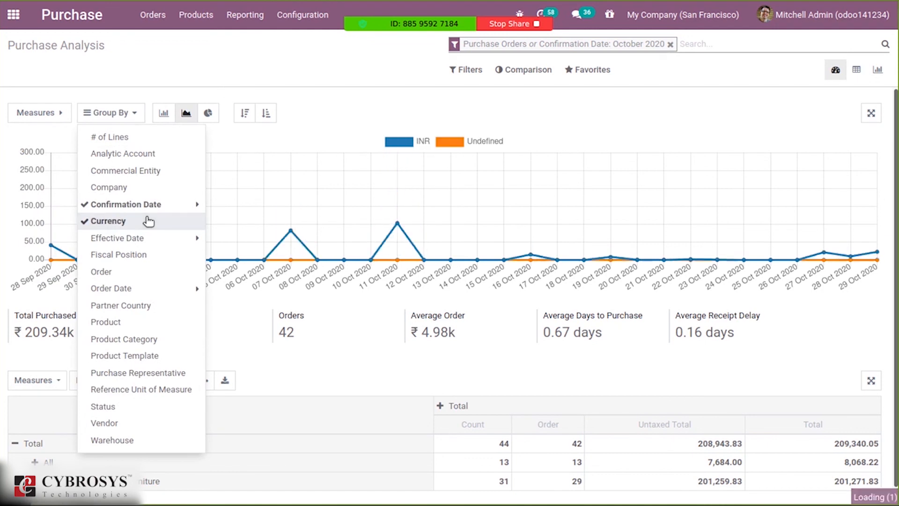
click(140, 322)
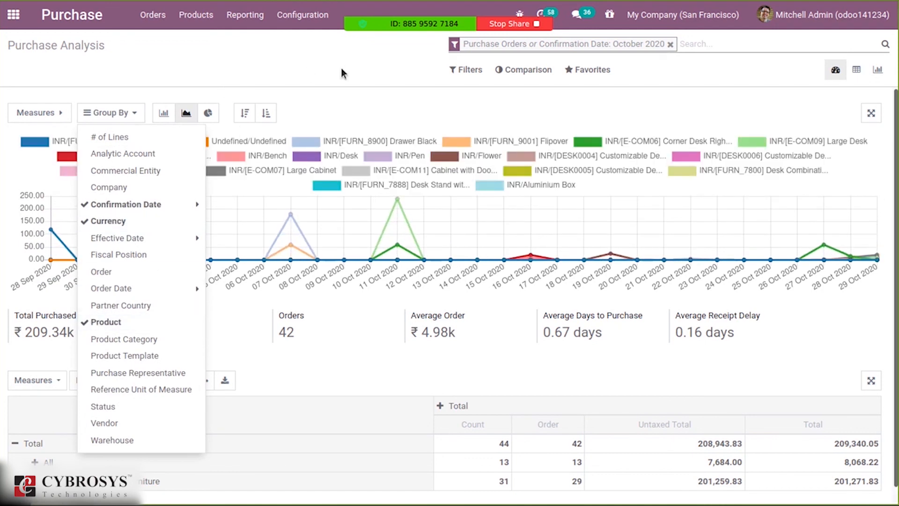
click(332, 103)
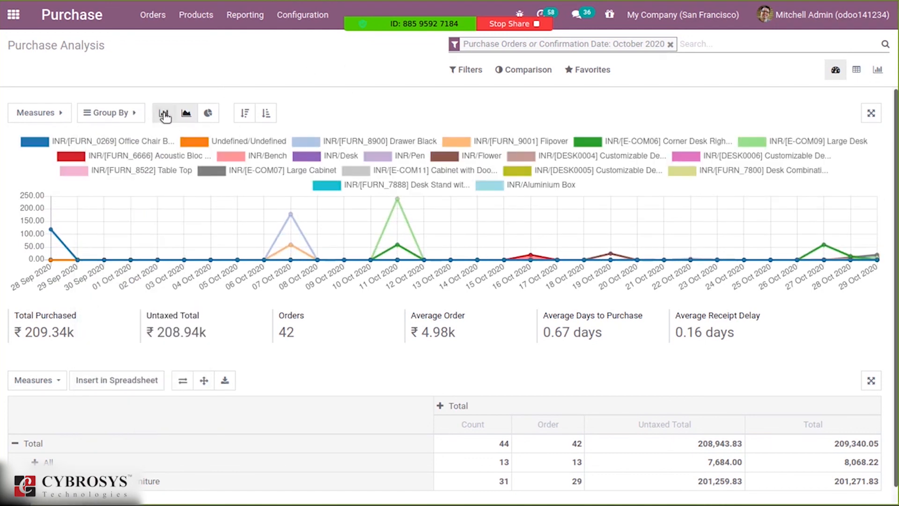
- Compare the dashboard chart as a bar chart and a pie chart, and return it to a line chart
click(164, 114)
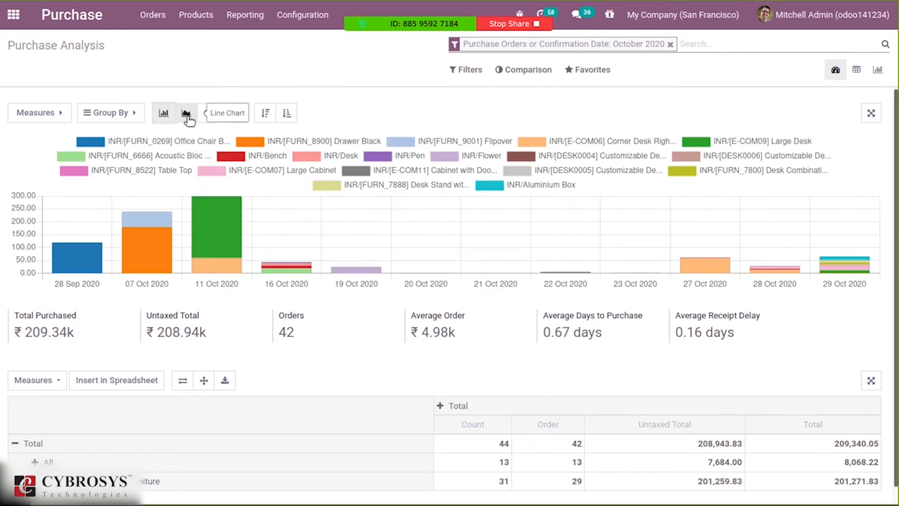
click(188, 115)
click(208, 113)
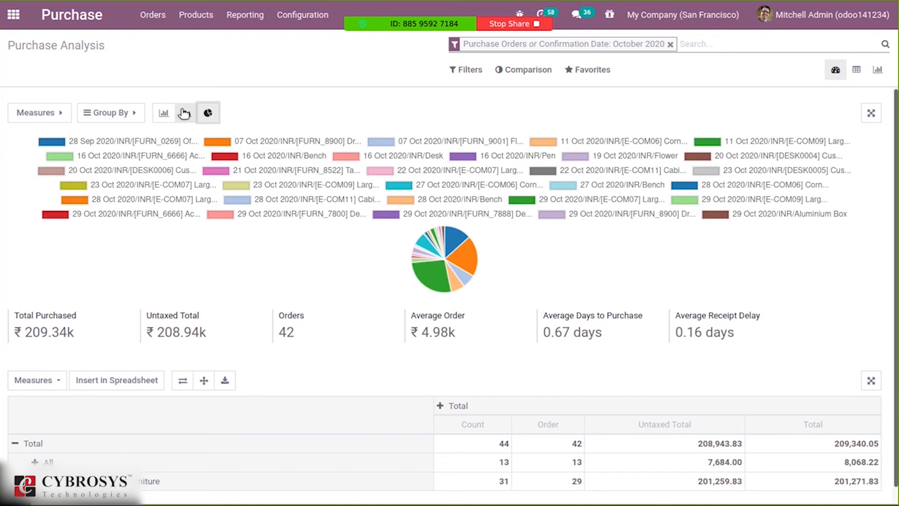
click(185, 113)
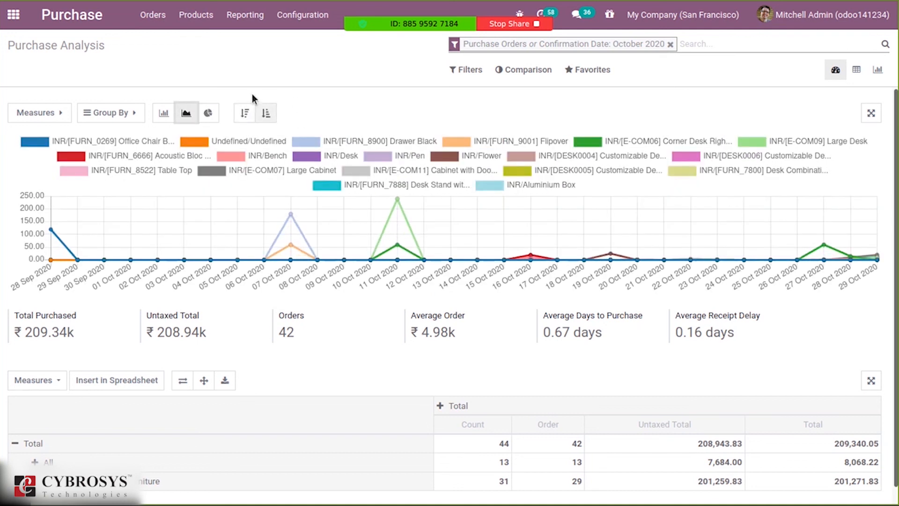
- Sort the dashboard chart in descending order, and look through the expanded pivot and graph views before returning to the dashboard
click(247, 114)
click(856, 70)
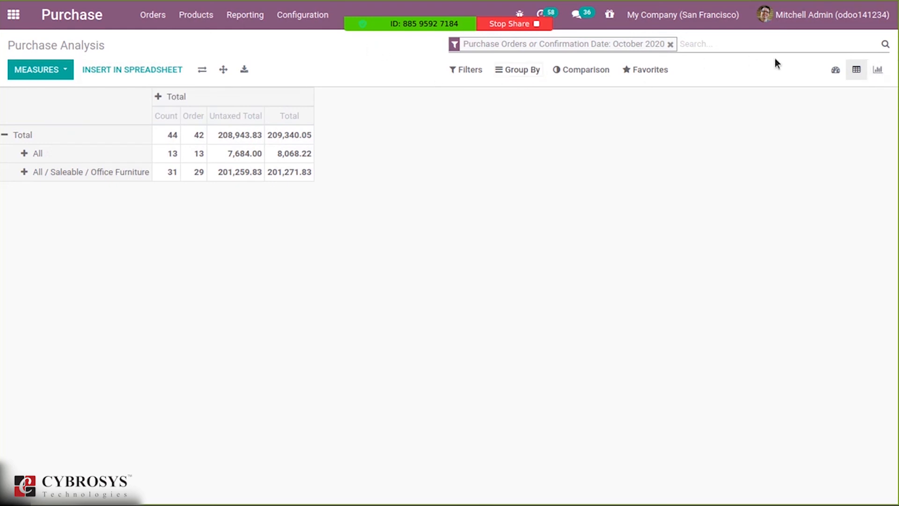
click(221, 70)
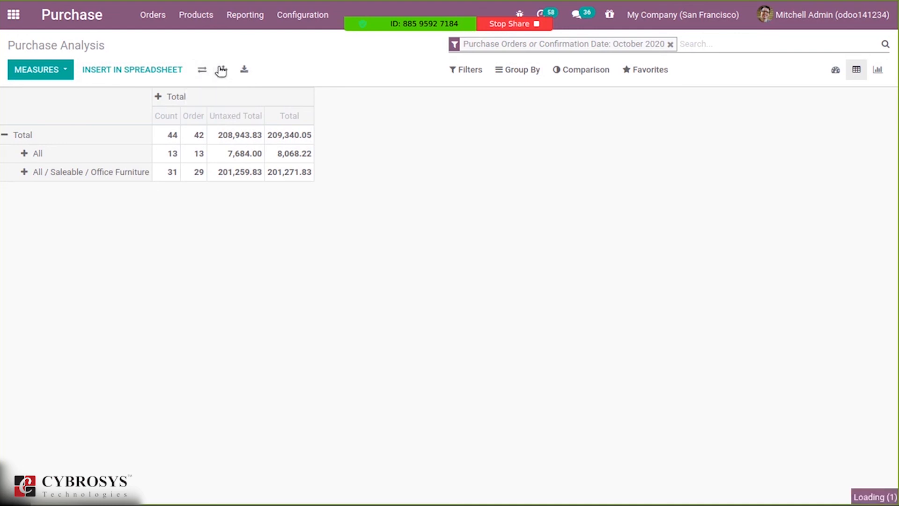
click(874, 74)
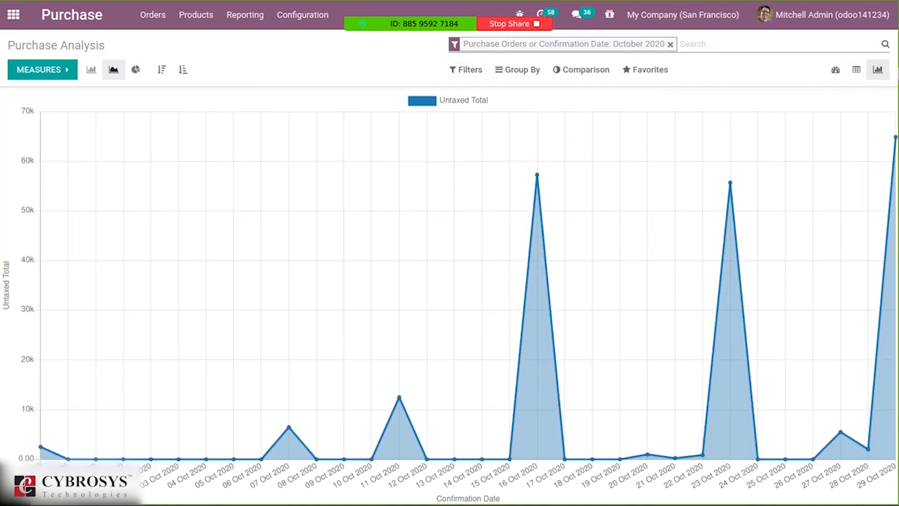
click(835, 70)
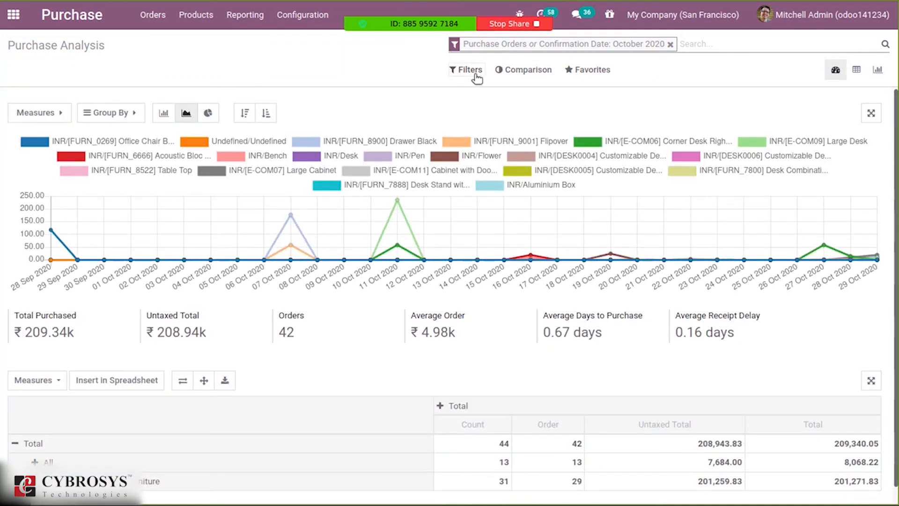
- Add the Requests for Quotation filter and the Order Date filters Q3 and Q4 of 2020 to the dashboard
click(470, 71)
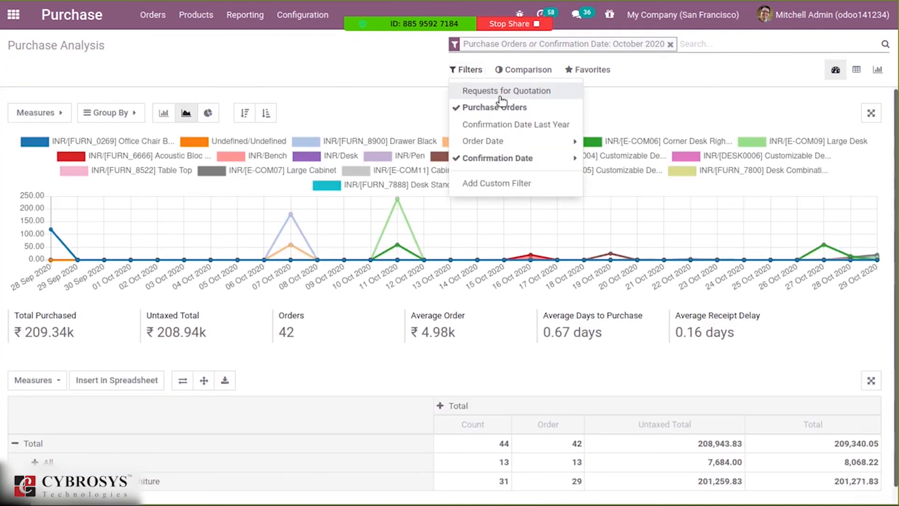
click(471, 92)
click(510, 145)
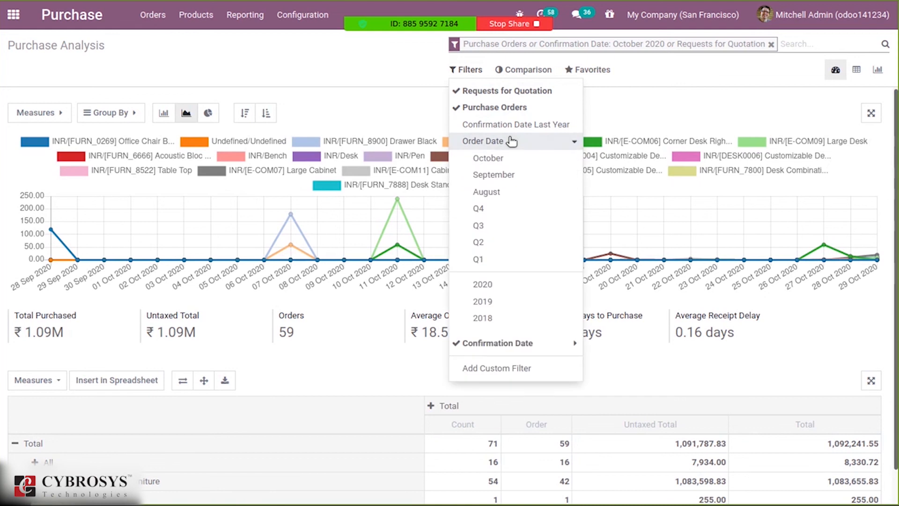
click(498, 214)
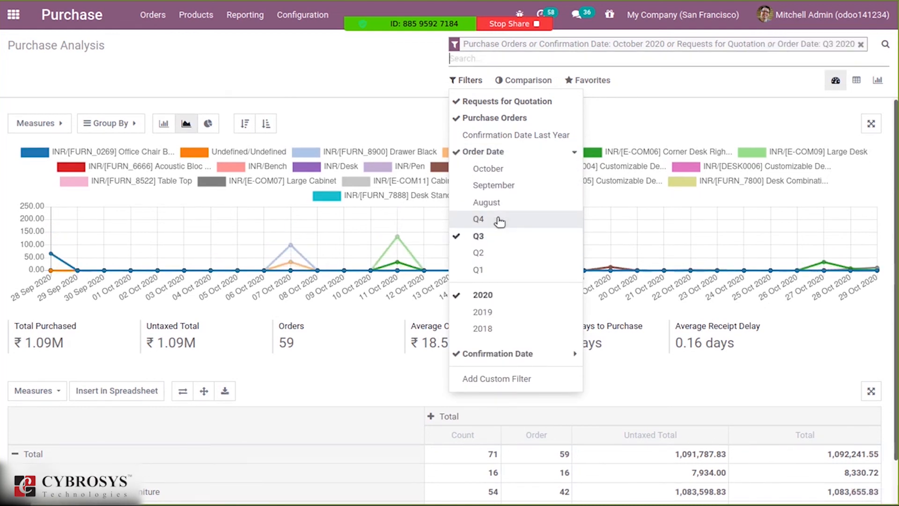
click(498, 224)
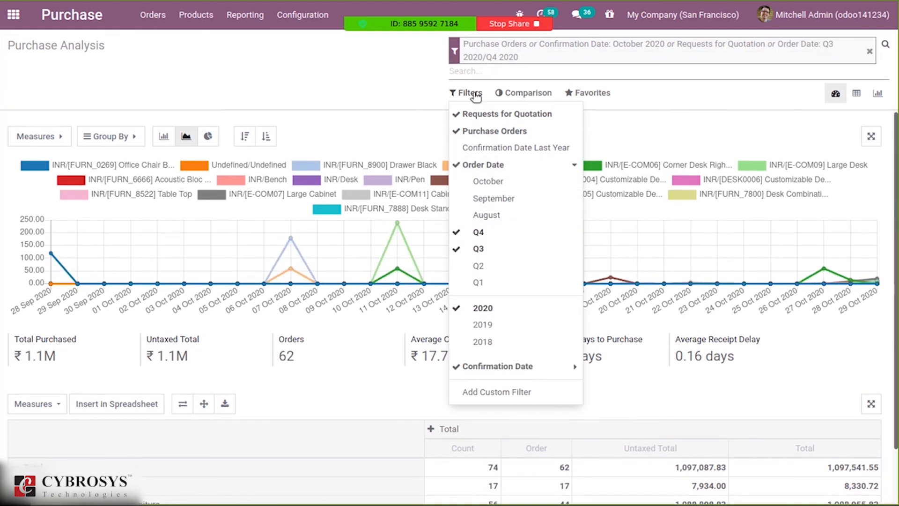
- Try the comparisons Order Date: Previous Year and Confirmation Date: Previous Period, and set the comparison to Confirmation Date: Previous Year
click(536, 94)
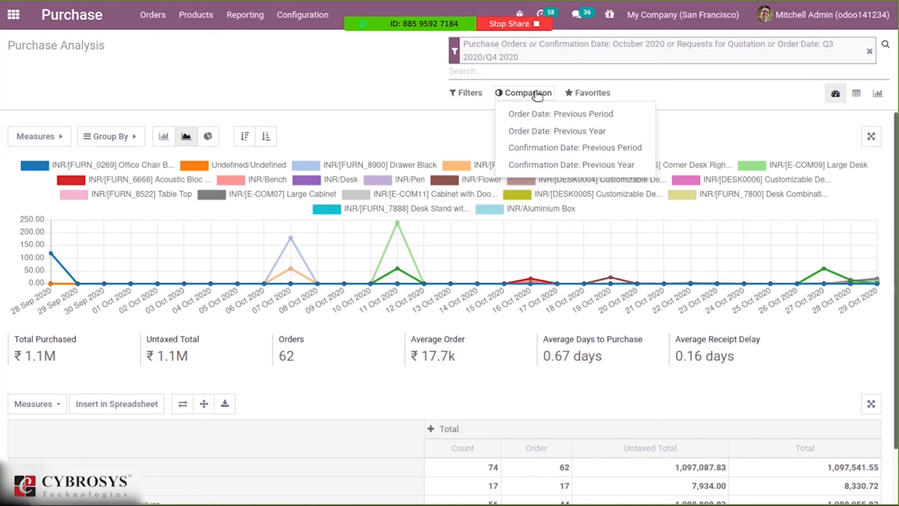
click(569, 123)
click(575, 133)
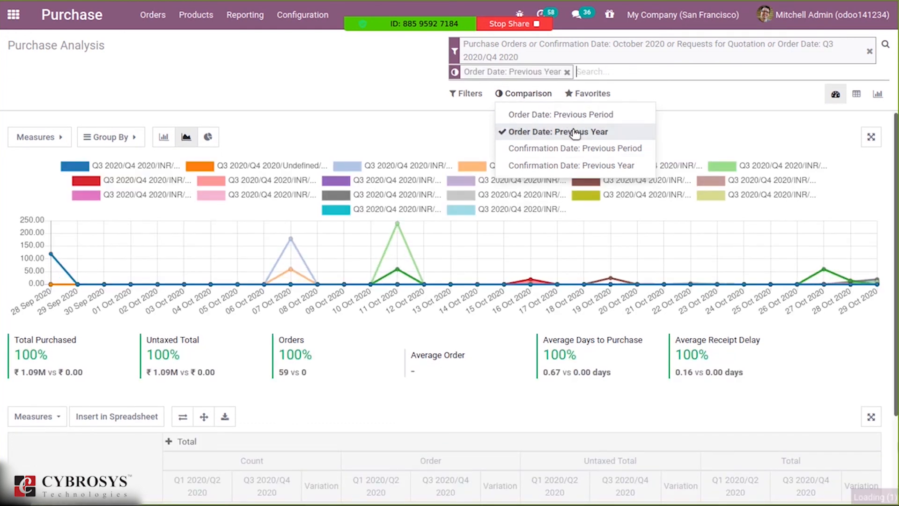
click(589, 149)
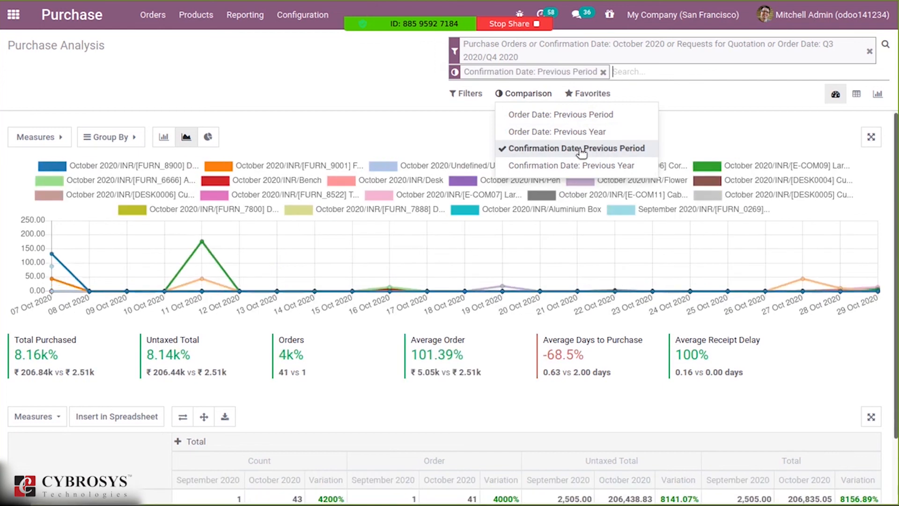
click(604, 167)
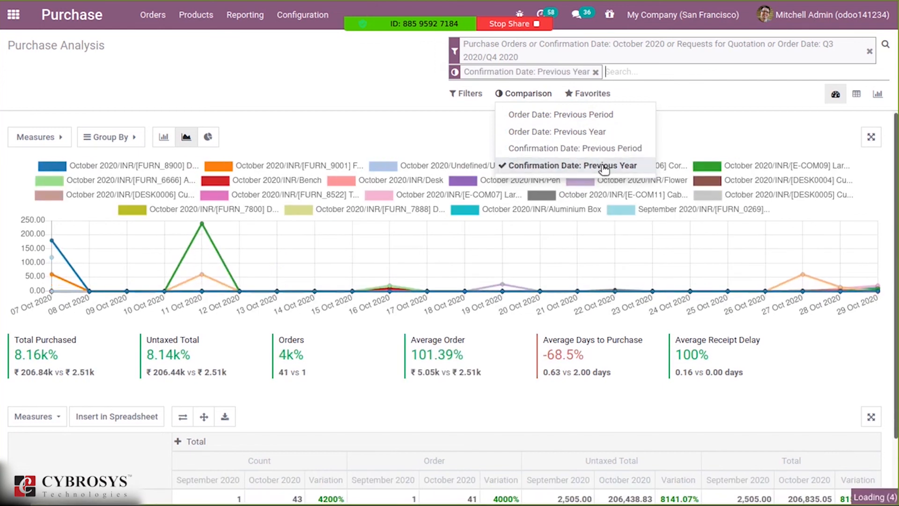
click(681, 112)
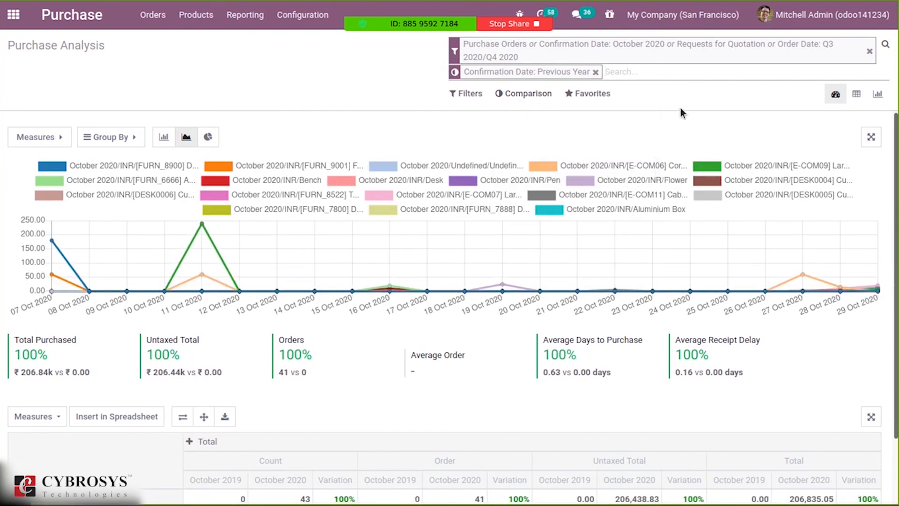
- Examine the Favorites options of the report and look over the dashboard with its comparison figures
click(587, 93)
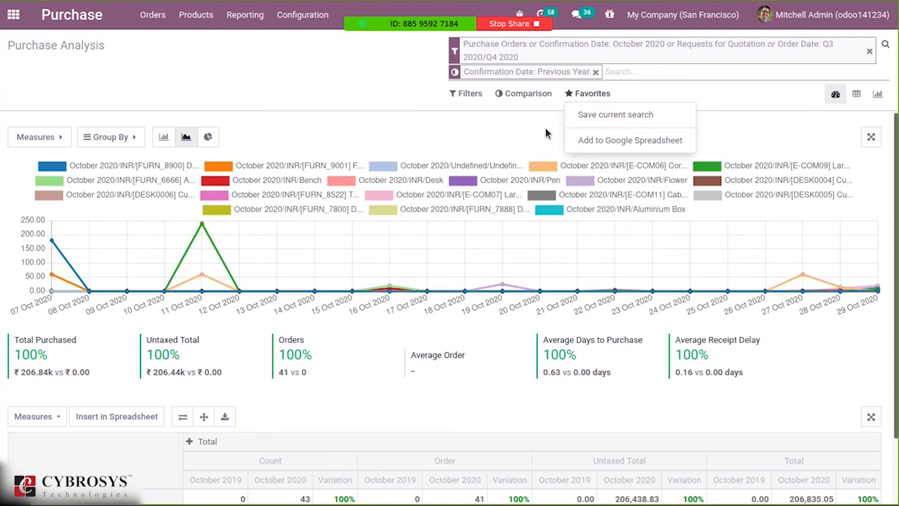
click(545, 134)
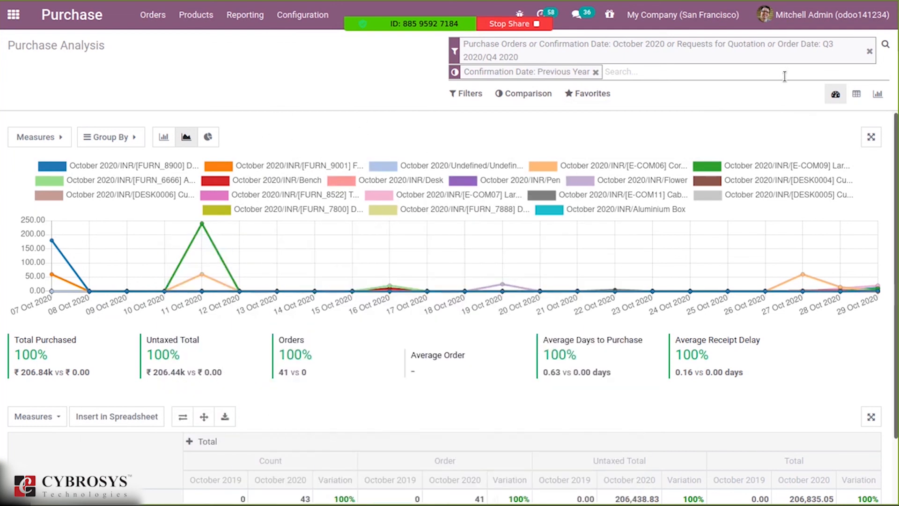
scroll(450, 304, down, 2)
scroll(377, 95, up, 2)
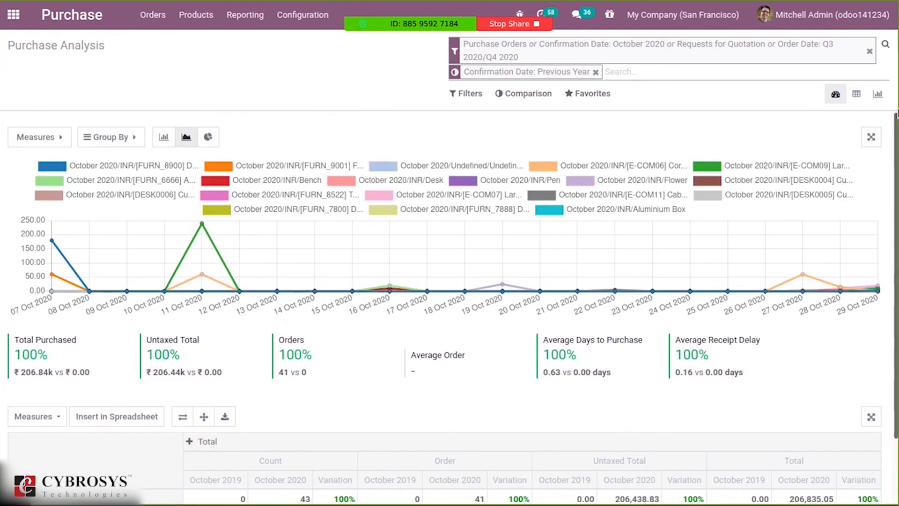